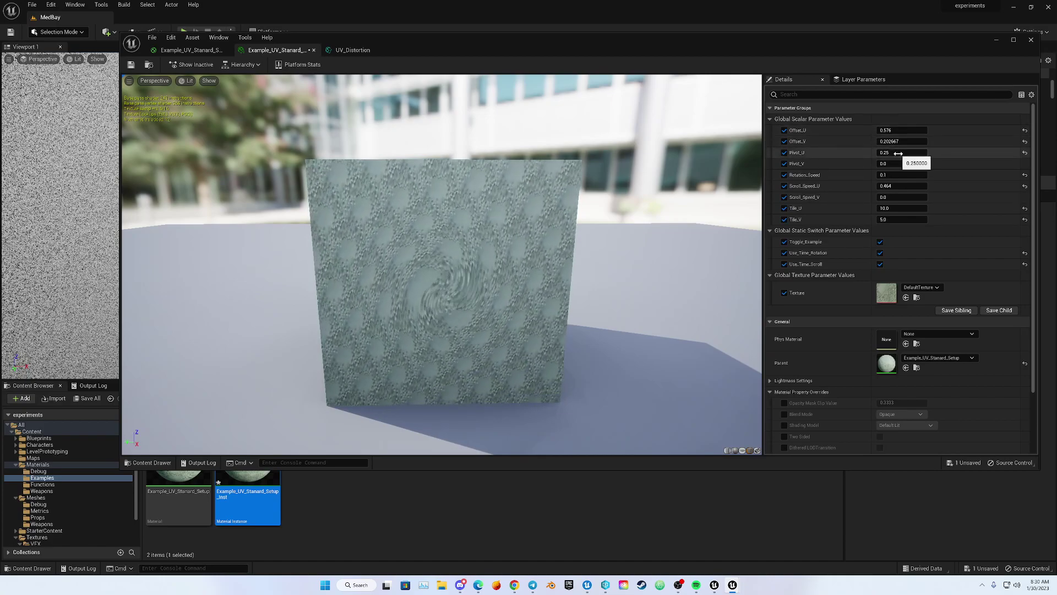
# - Change Tile_U to about 4.6 and Tile_V to about 5.2 in the material instance
pyautogui.moveTo(897, 208); pyautogui.dragTo(870, 208)
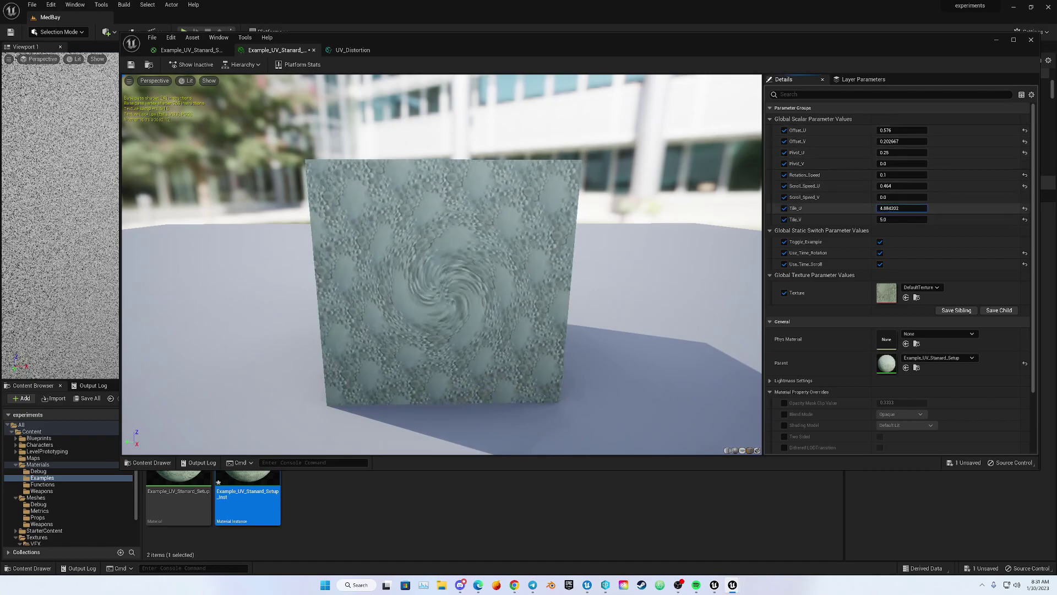
pyautogui.moveTo(930, 219)
pyautogui.mouseDown()
pyautogui.moveTo(947, 219)
pyautogui.moveTo(913, 220)
pyautogui.mouseUp()
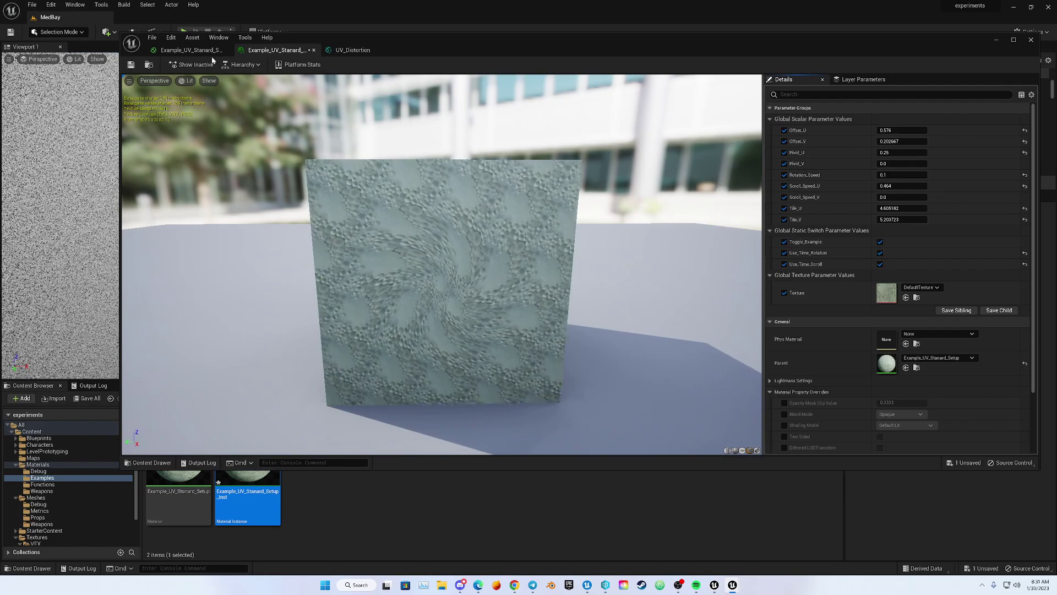
# - Switch to the Example_UV_Stanard_Setup material graph and preview the Mask (R) node connected to the TexCoord node
pyautogui.click(191, 49)
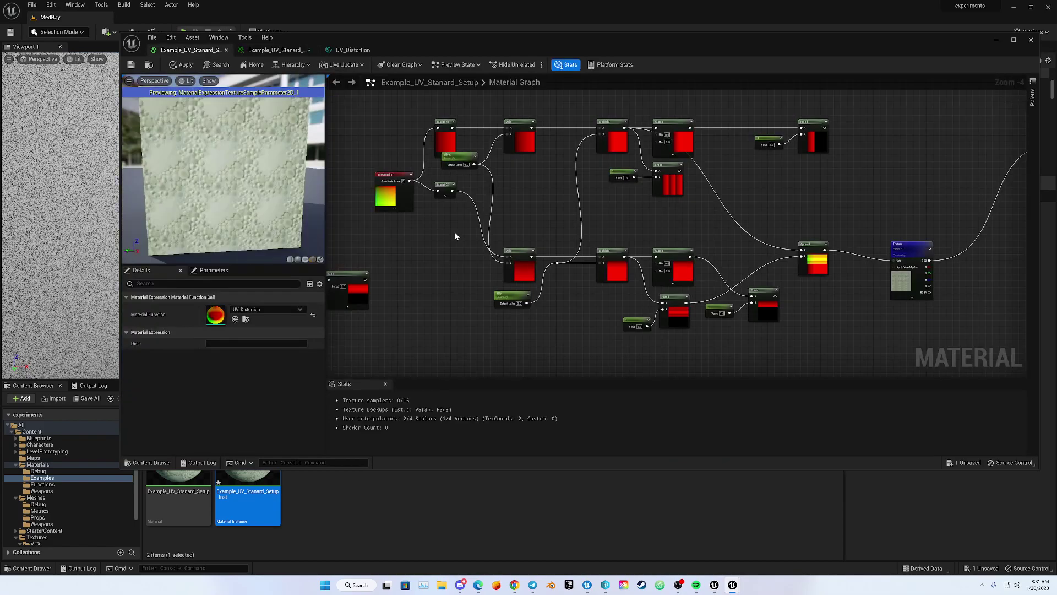
pyautogui.moveTo(227, 173); pyautogui.dragTo(247, 164)
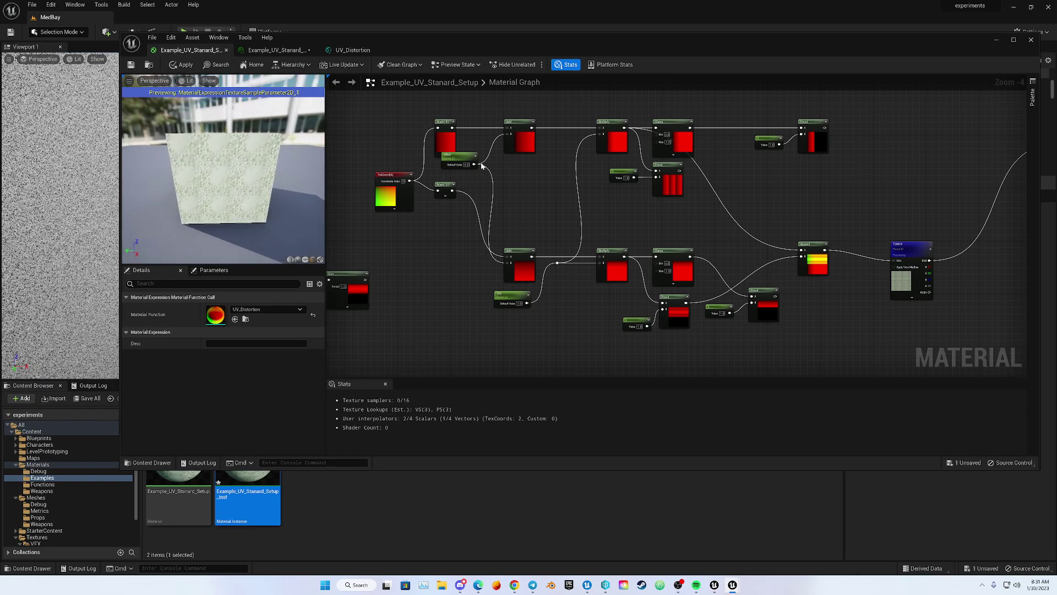
pyautogui.click(443, 145)
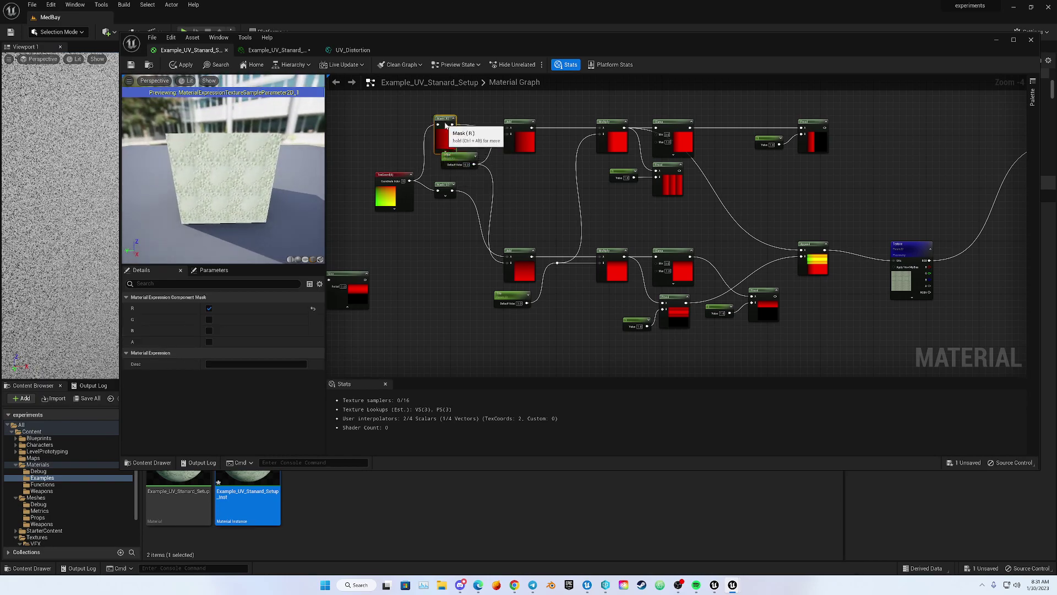
pyautogui.click(519, 309)
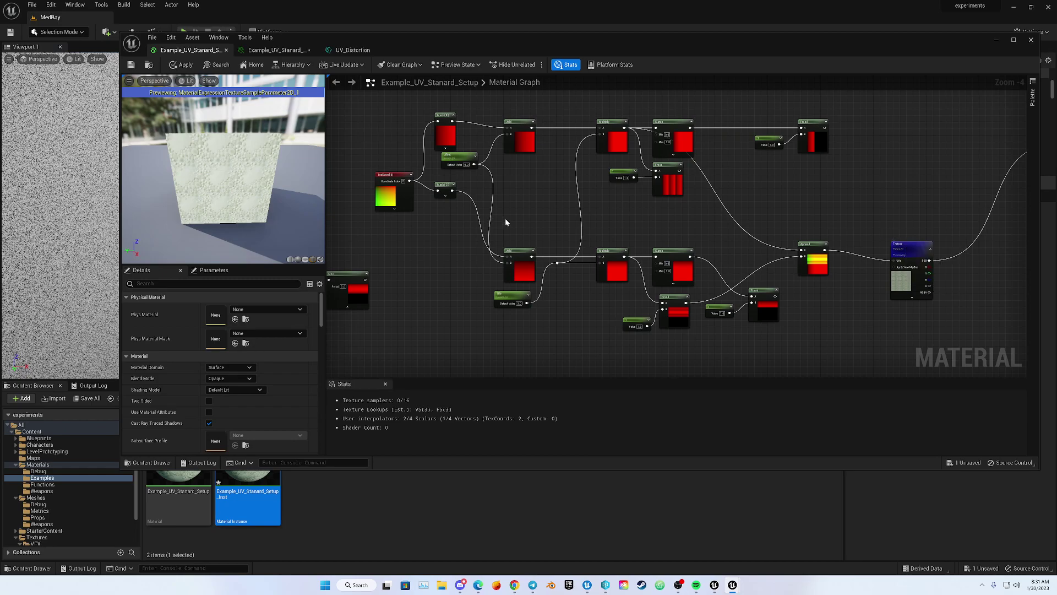
pyautogui.moveTo(508, 199)
pyautogui.mouseDown(button='right')
pyautogui.moveTo(548, 209)
pyautogui.moveTo(511, 215)
pyautogui.mouseUp(button='right')
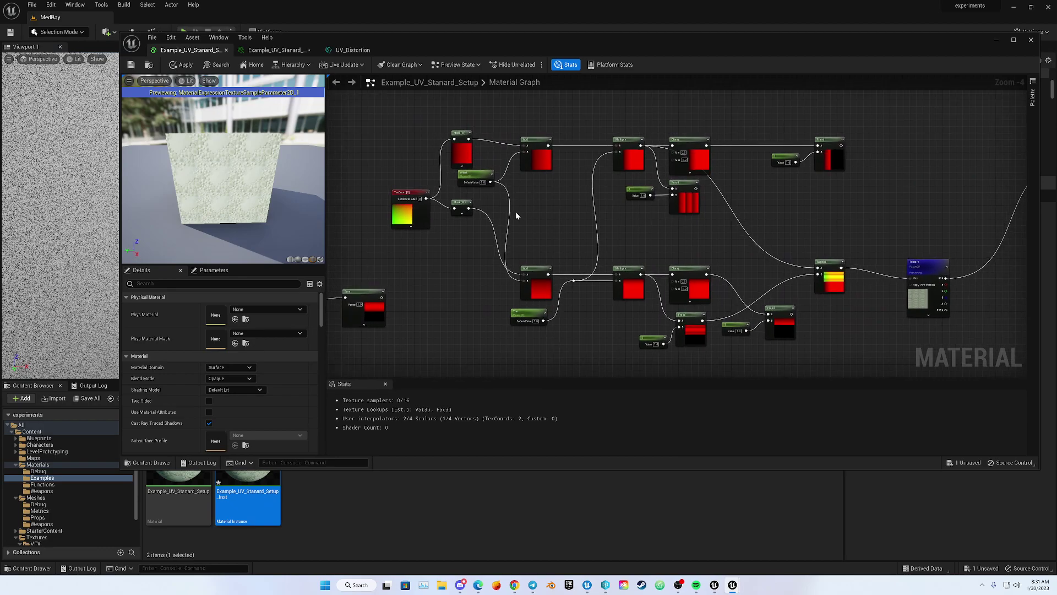
pyautogui.click(410, 192)
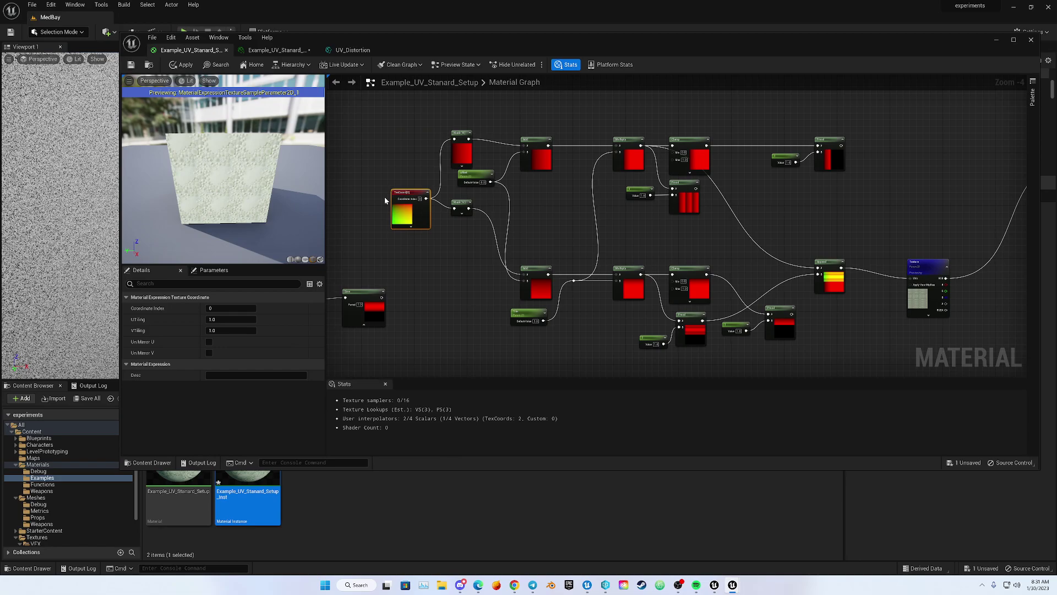
pyautogui.rightClick(460, 134)
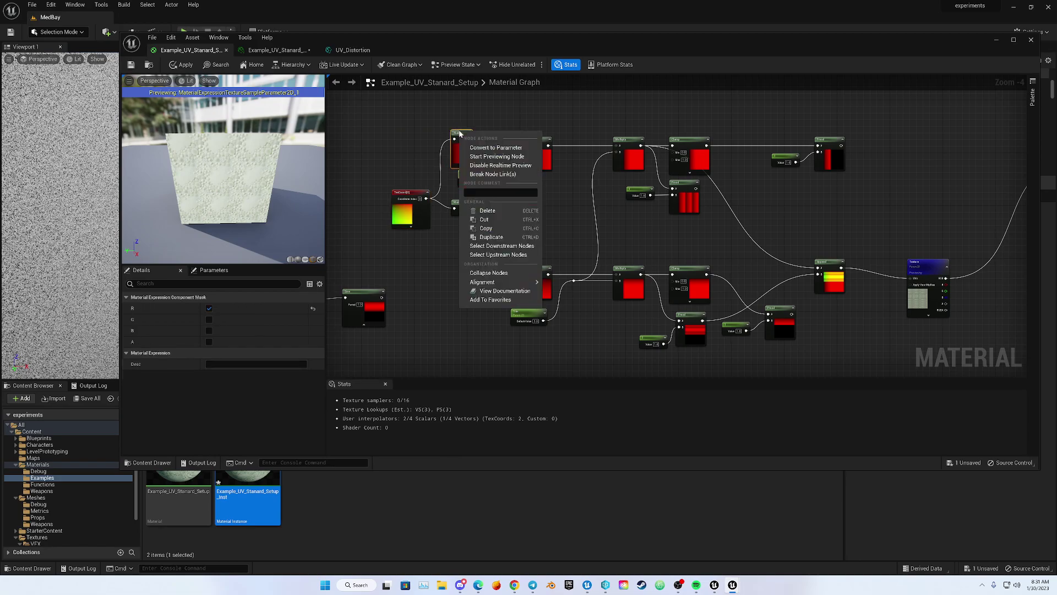
pyautogui.click(516, 157)
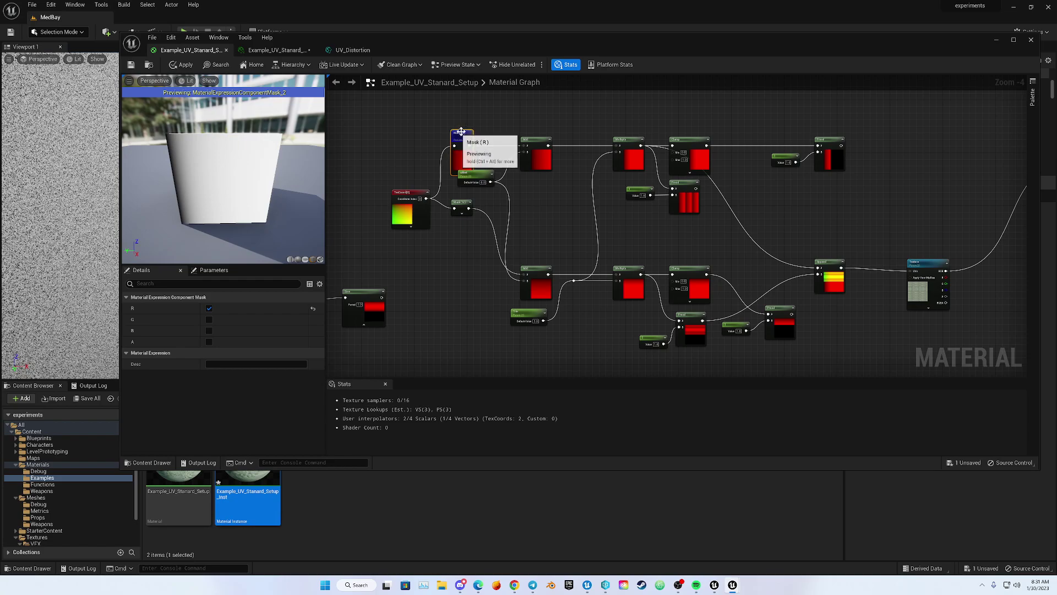
# - Preview the Multiply node in the upper U branch of the material graph
pyautogui.moveTo(446, 141); pyautogui.dragTo(465, 141, button='right')
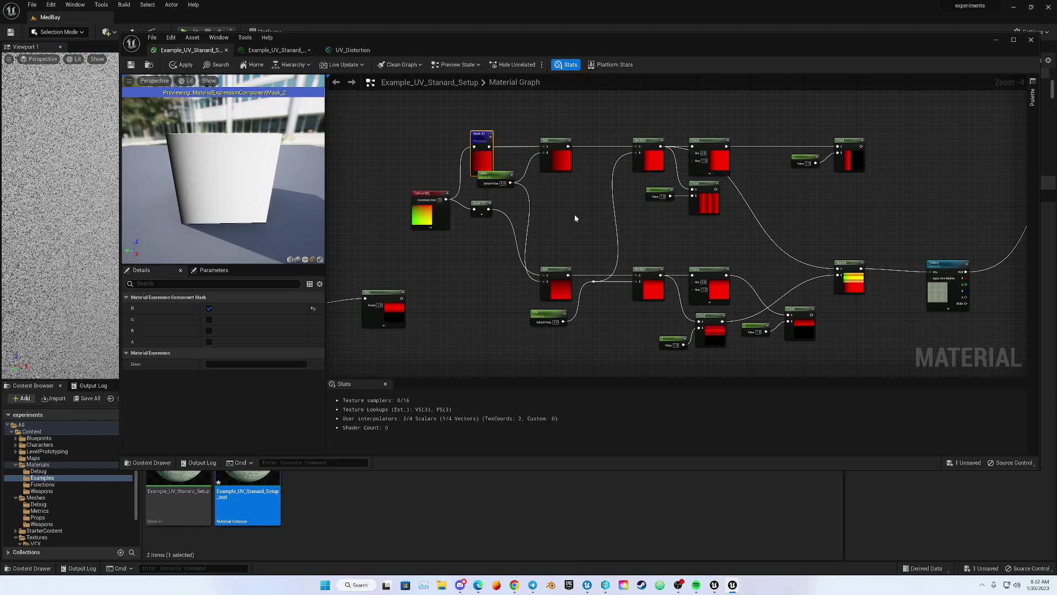
pyautogui.moveTo(585, 216); pyautogui.dragTo(569, 213, button='right')
pyautogui.rightClick(629, 145)
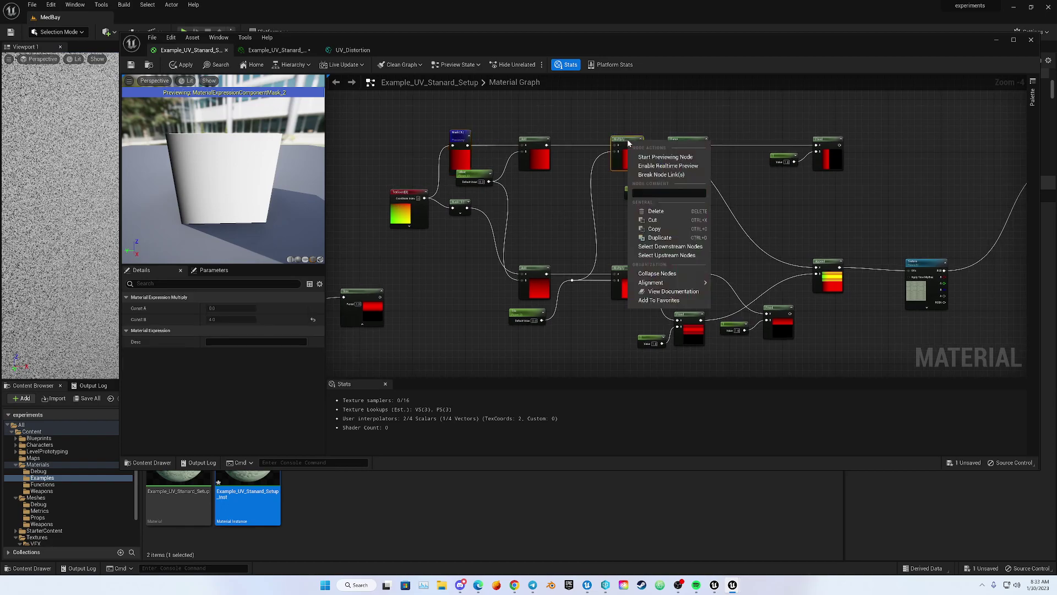
pyautogui.click(665, 157)
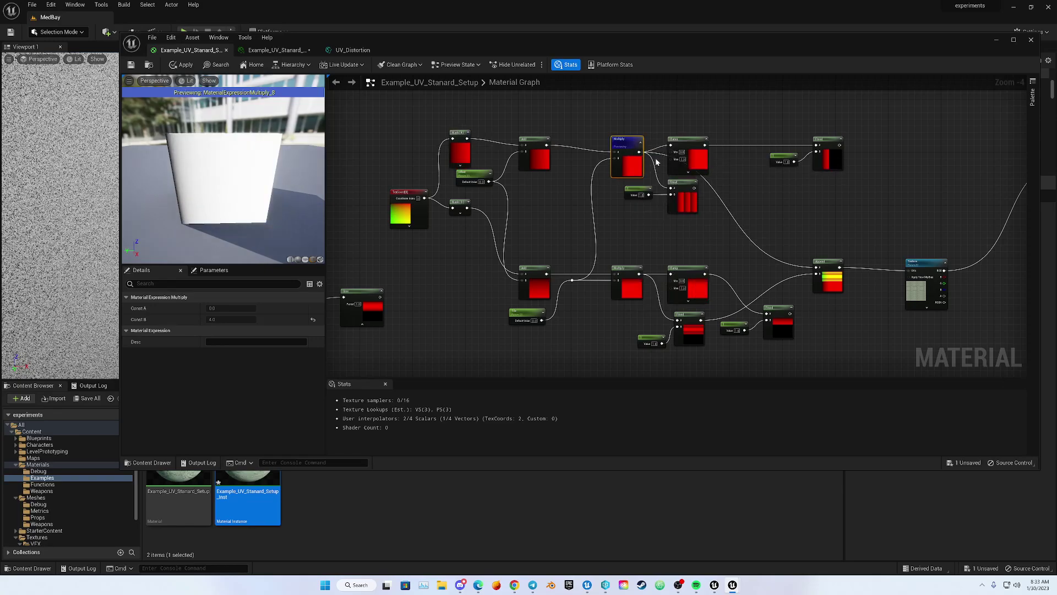
# - Inspect the Tile parameter node and preview the Fmod node below the upper Clamp node
pyautogui.moveTo(541, 252); pyautogui.dragTo(545, 238, button='right')
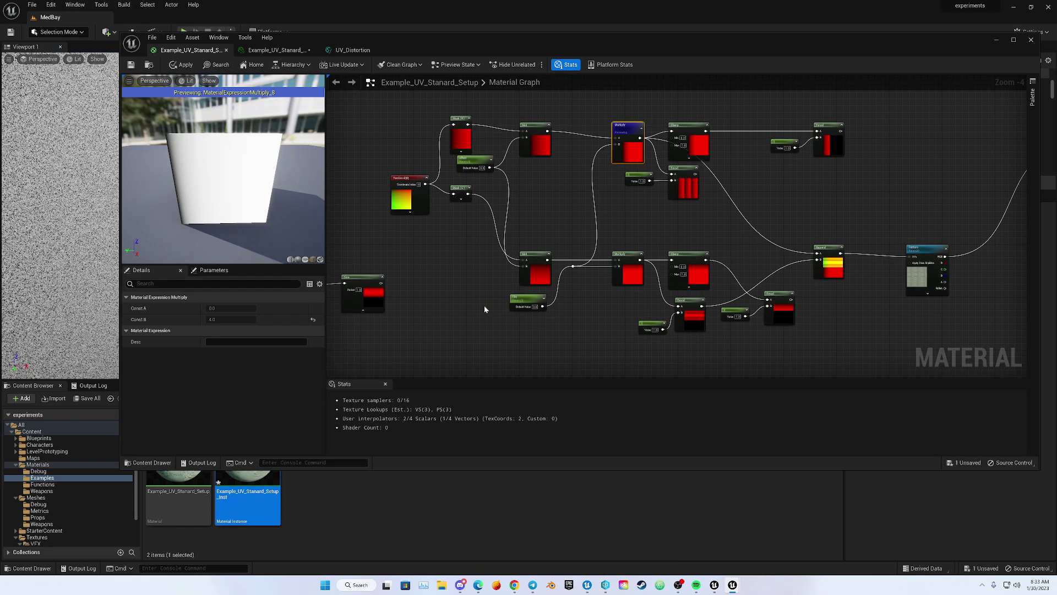
pyautogui.click(529, 304)
pyautogui.scroll(2, 537, 315)
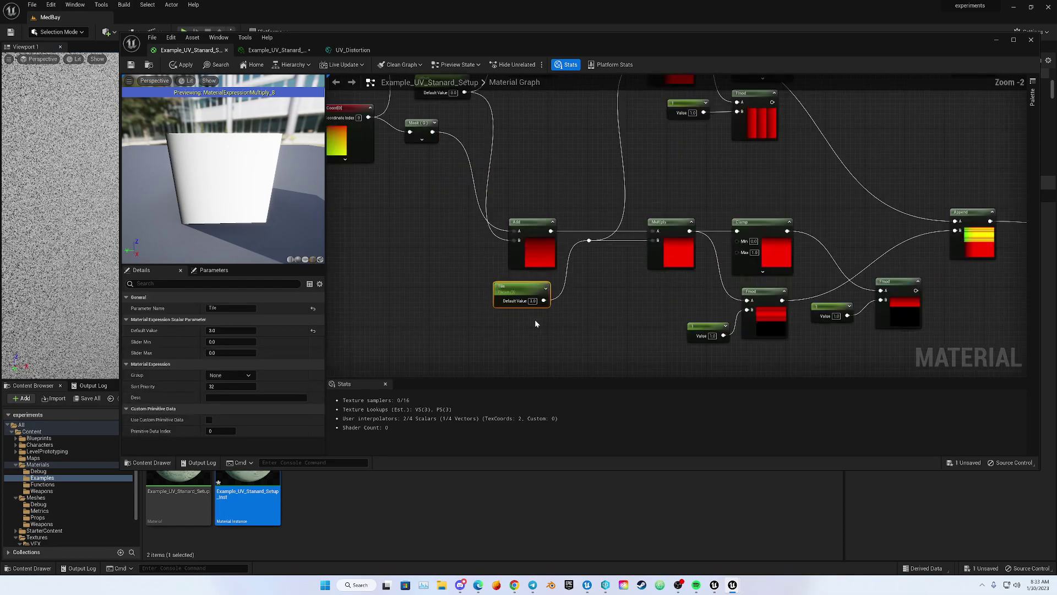
pyautogui.scroll(-2, 536, 324)
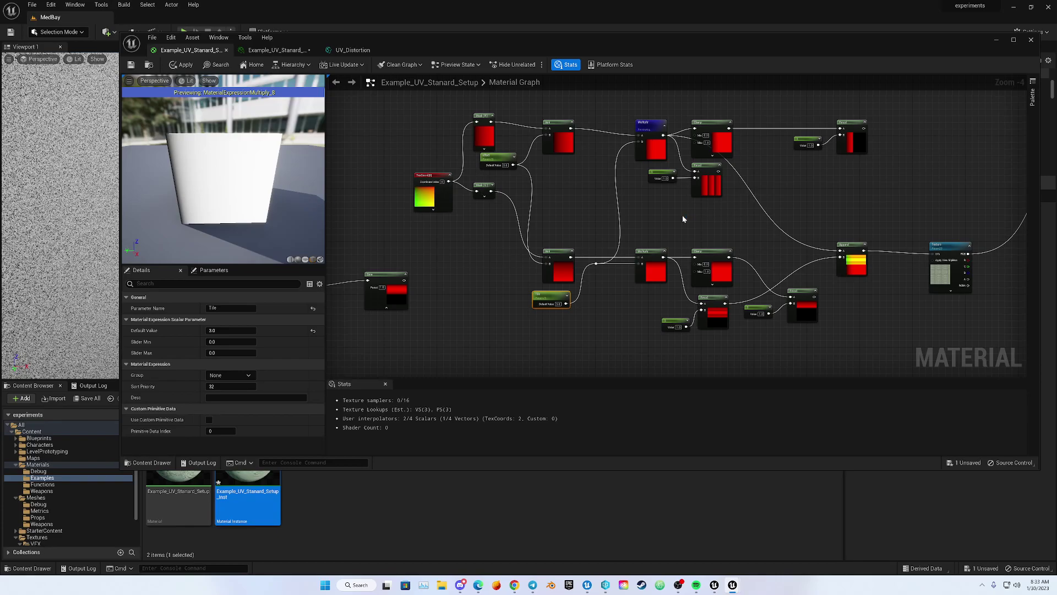
pyautogui.rightClick(704, 172)
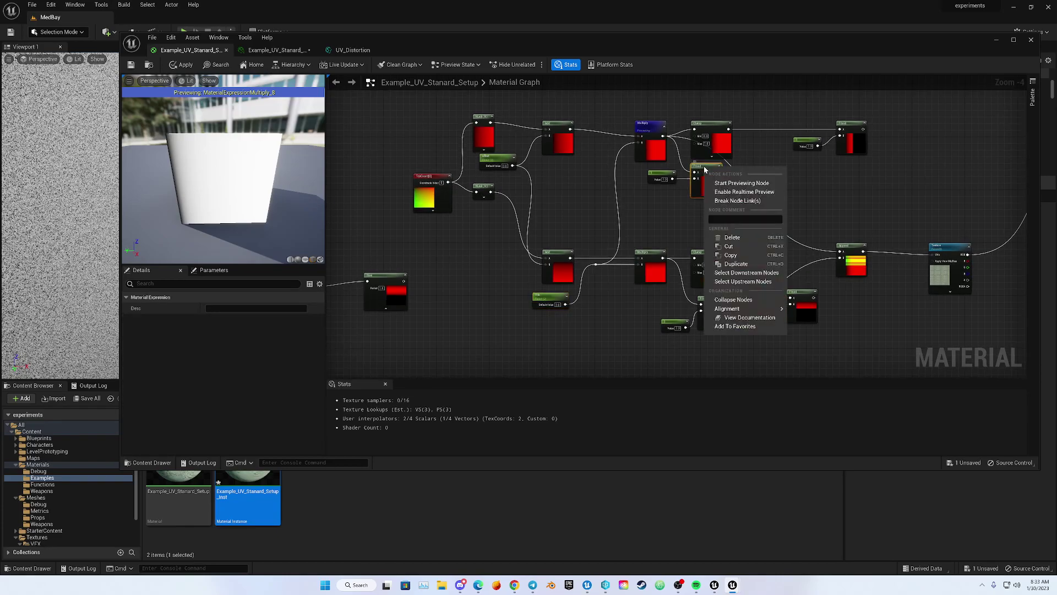
pyautogui.click(757, 184)
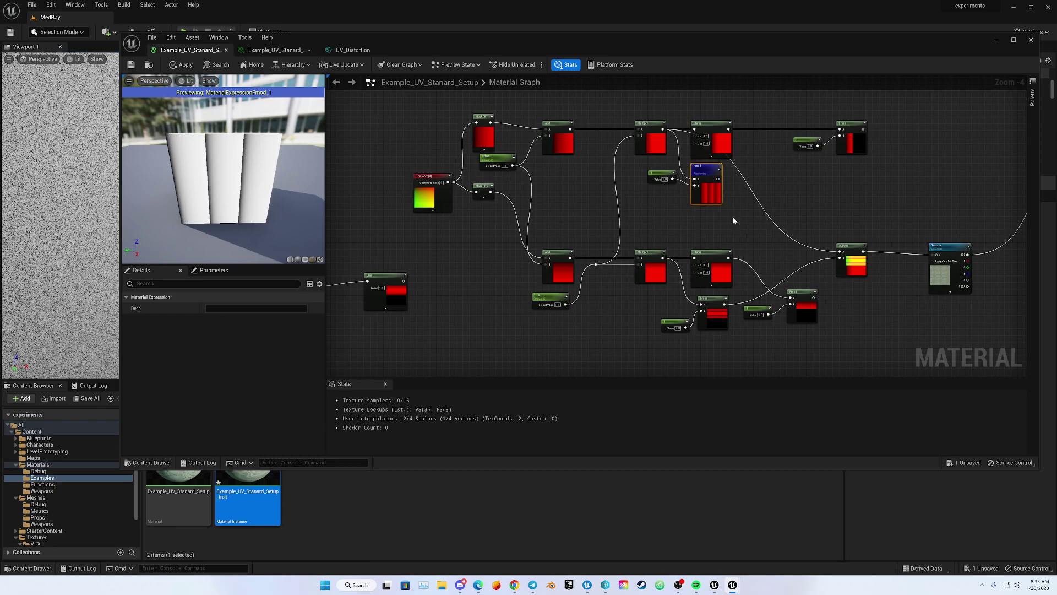
# - Test the Tile parameter's default value at 2, 2.5 and 3 with the Fmod preview active
pyautogui.scroll(1, 675, 197)
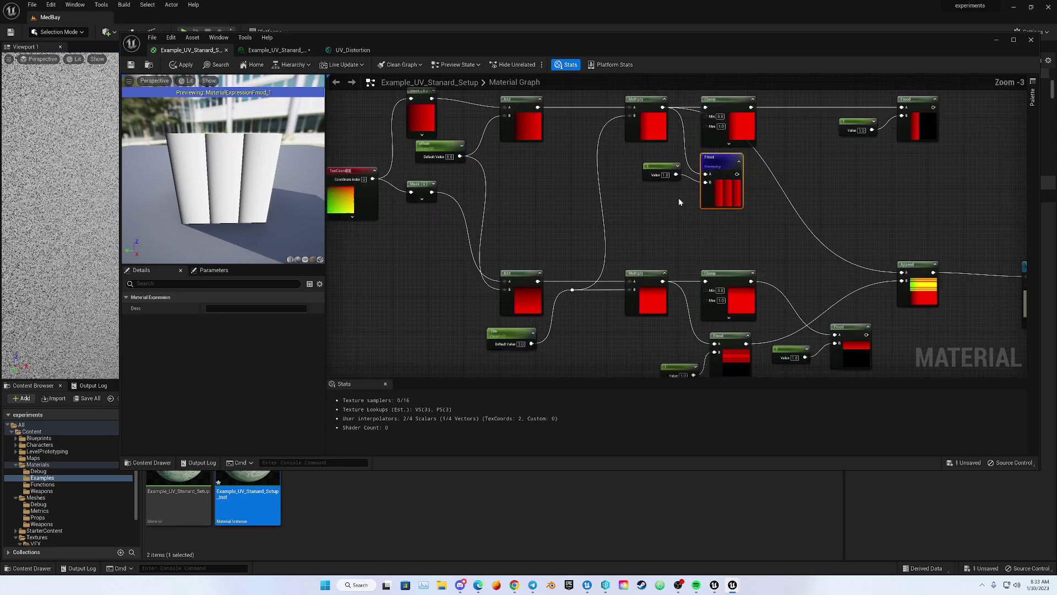
pyautogui.scroll(1, 616, 190)
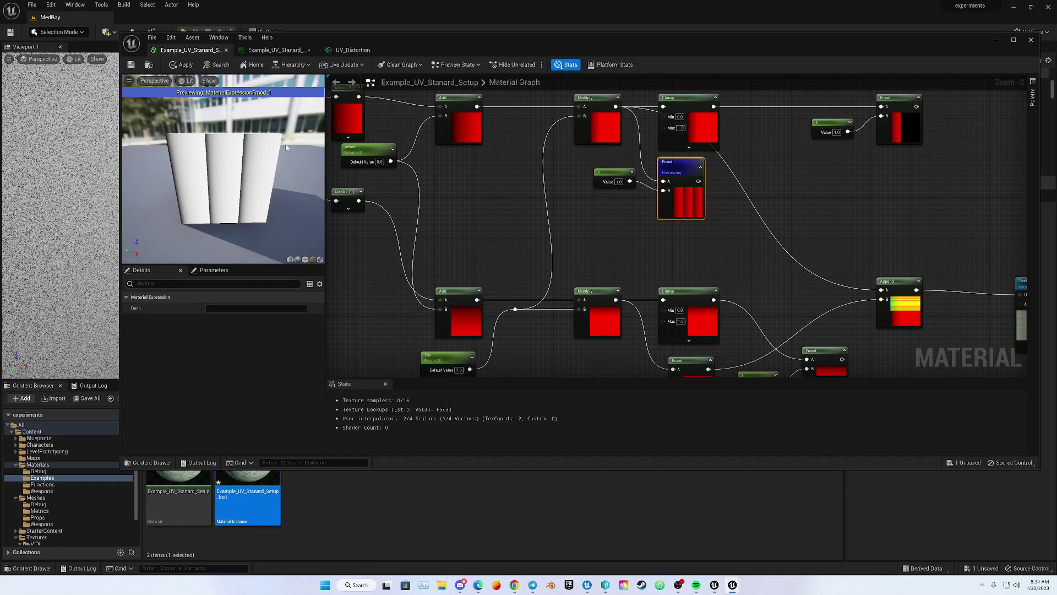
pyautogui.moveTo(435, 280); pyautogui.dragTo(431, 240, button='right')
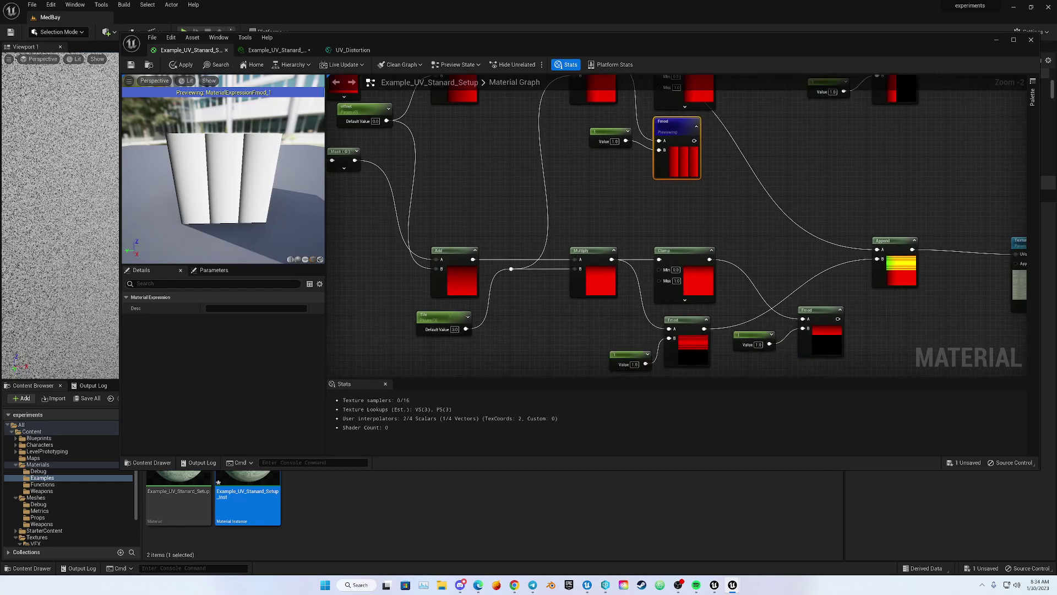
pyautogui.click(456, 329)
pyautogui.write('2.')
pyautogui.press('Return')
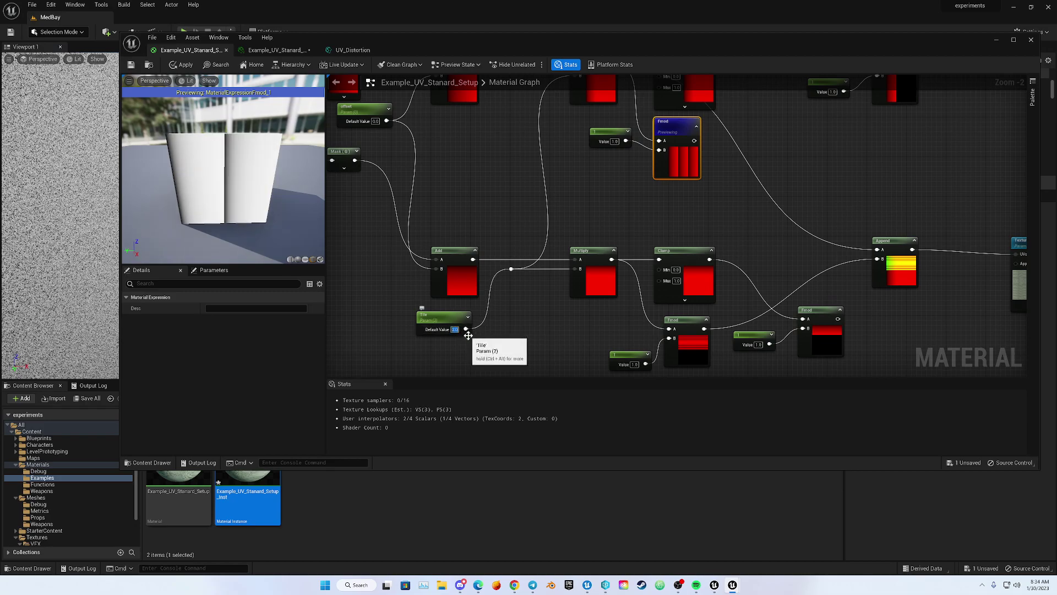
pyautogui.write('2.5')
pyautogui.press('Return')
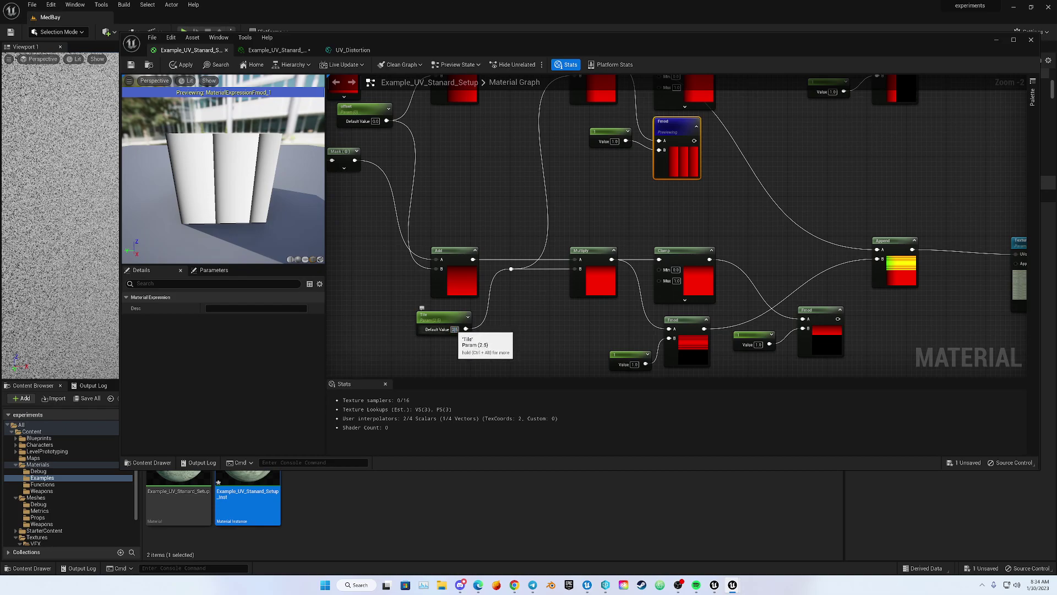
pyautogui.write('3')
pyautogui.press('Return')
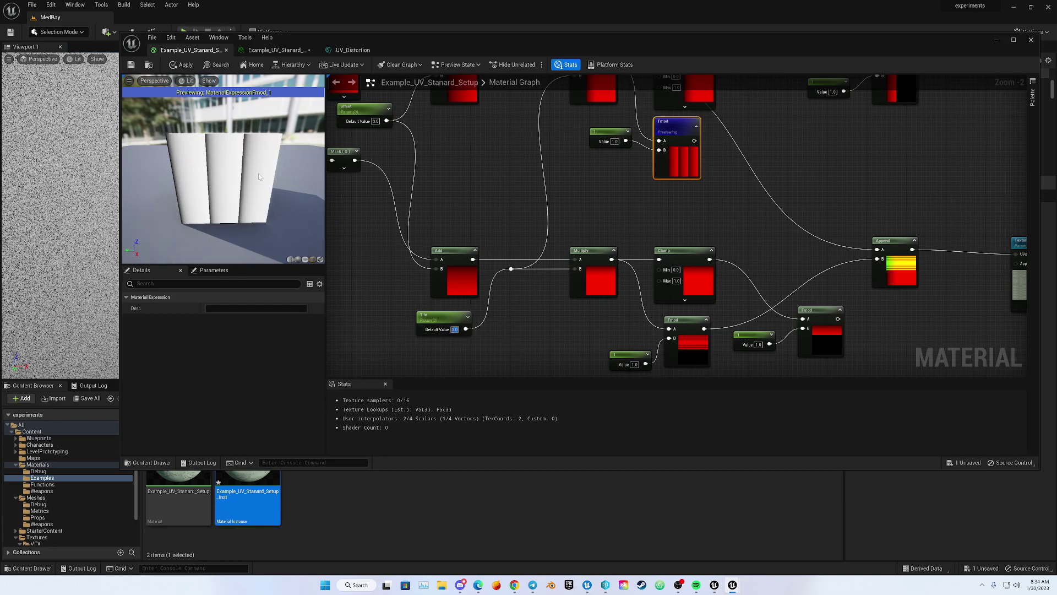
# - Select the Texture node, and change the Tile parameter's default value first to 0.5 and finally to 4
pyautogui.moveTo(826, 275); pyautogui.dragTo(726, 270, button='right')
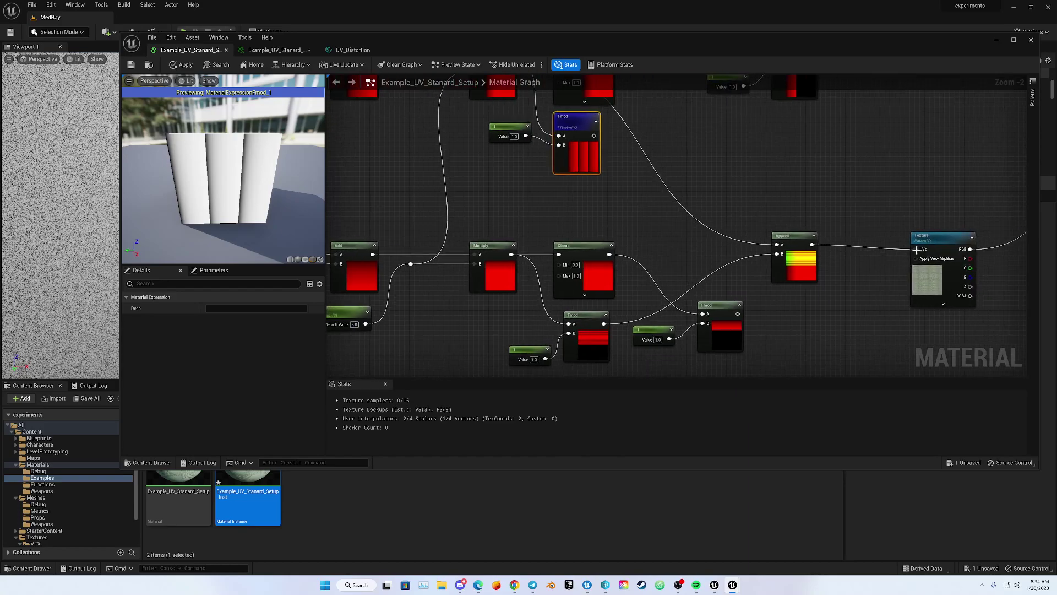
pyautogui.click(931, 240)
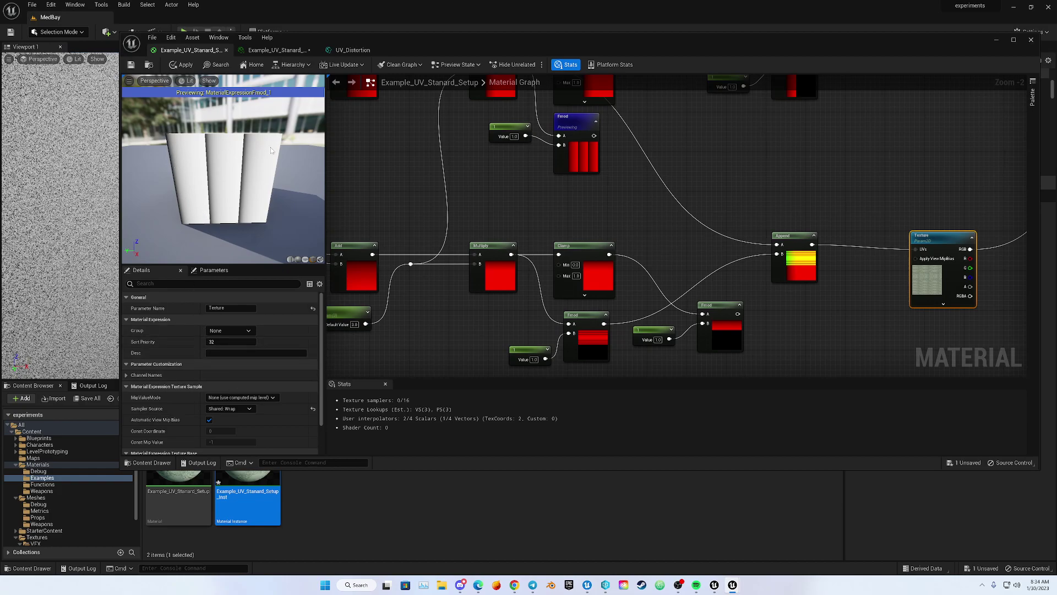
pyautogui.moveTo(377, 186); pyautogui.dragTo(505, 178, button='right')
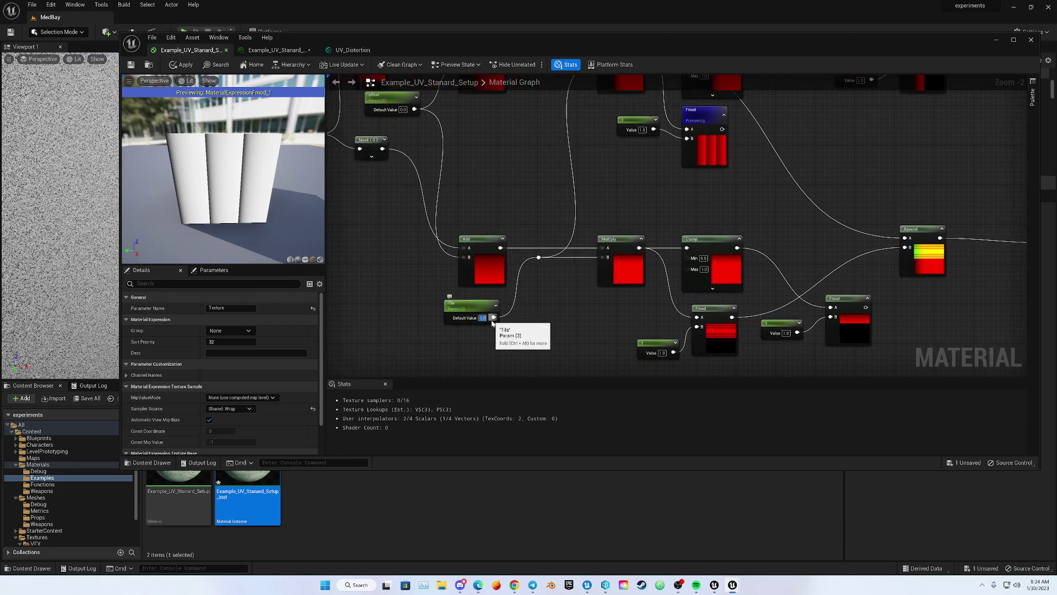
pyautogui.write('0.5')
pyautogui.press('Return')
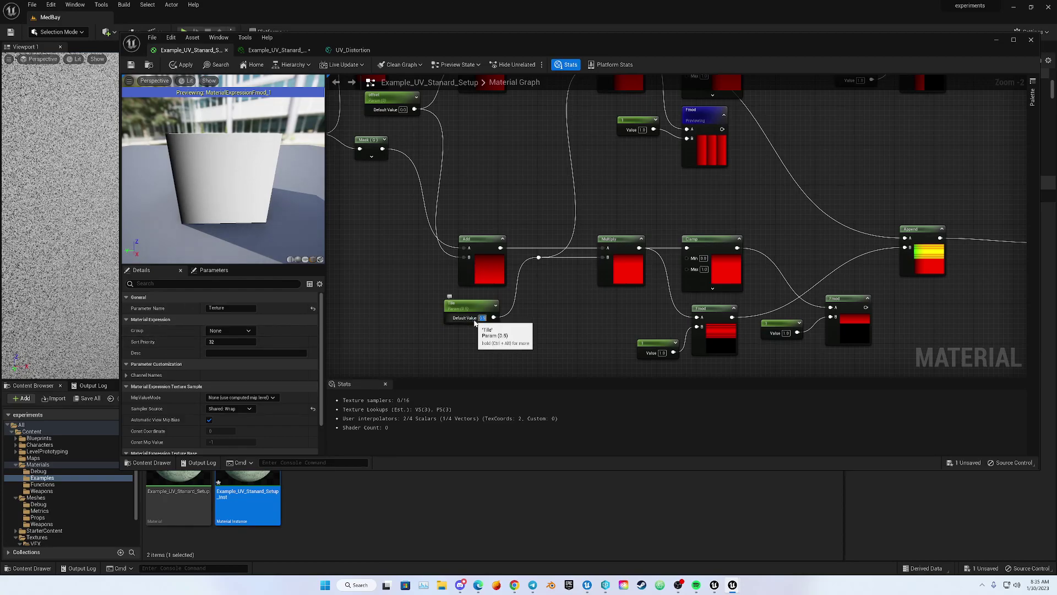
pyautogui.write('4')
pyautogui.press('Return')
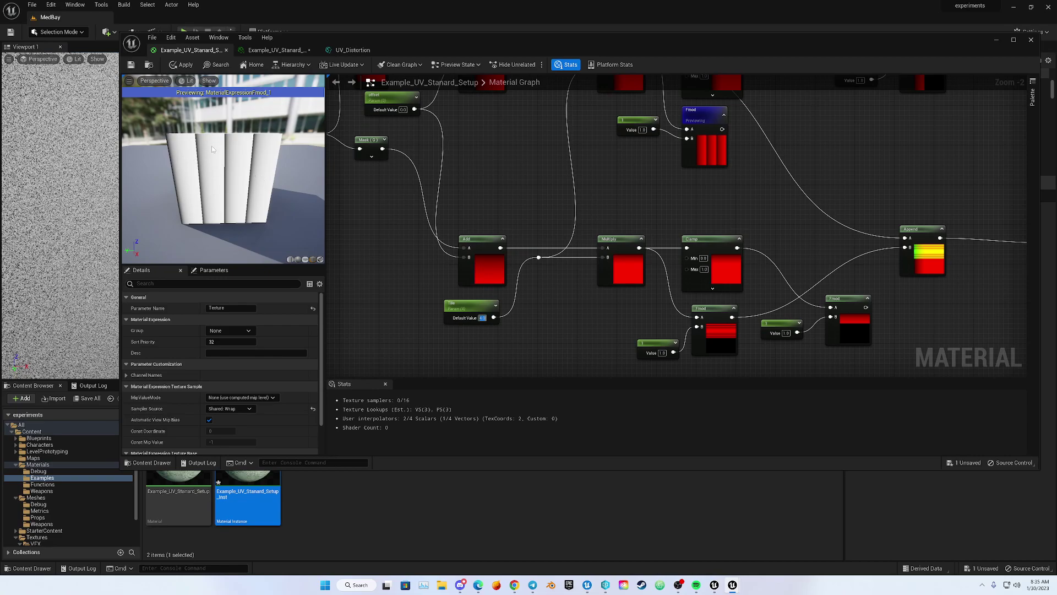
# - Set the default value of the Offset parameter node beside the TexCoord masks to -0.25
pyautogui.moveTo(765, 226); pyautogui.dragTo(730, 224, button='right')
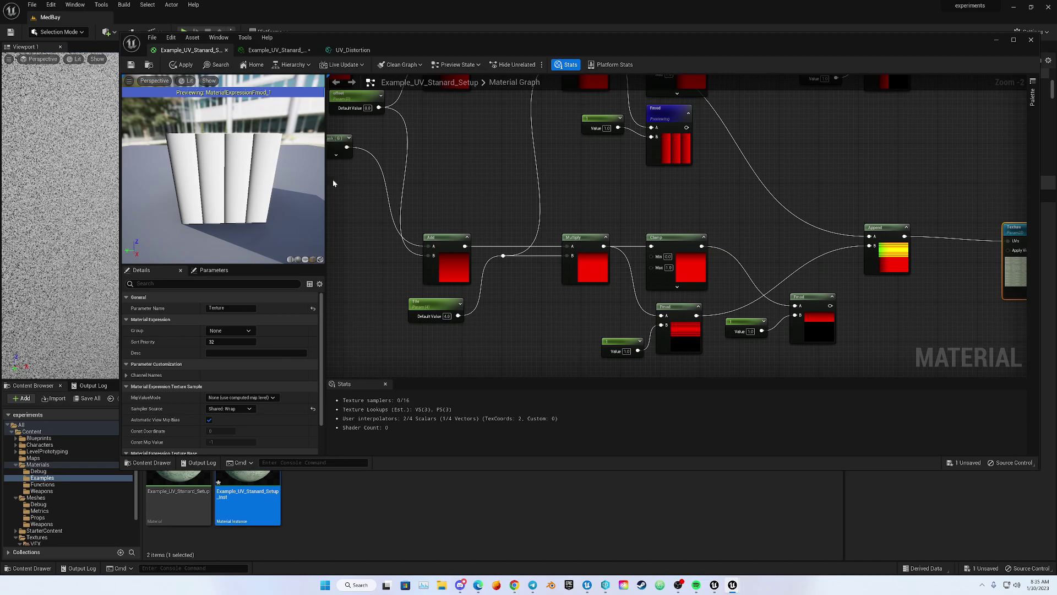
pyautogui.moveTo(652, 183); pyautogui.dragTo(631, 191, button='right')
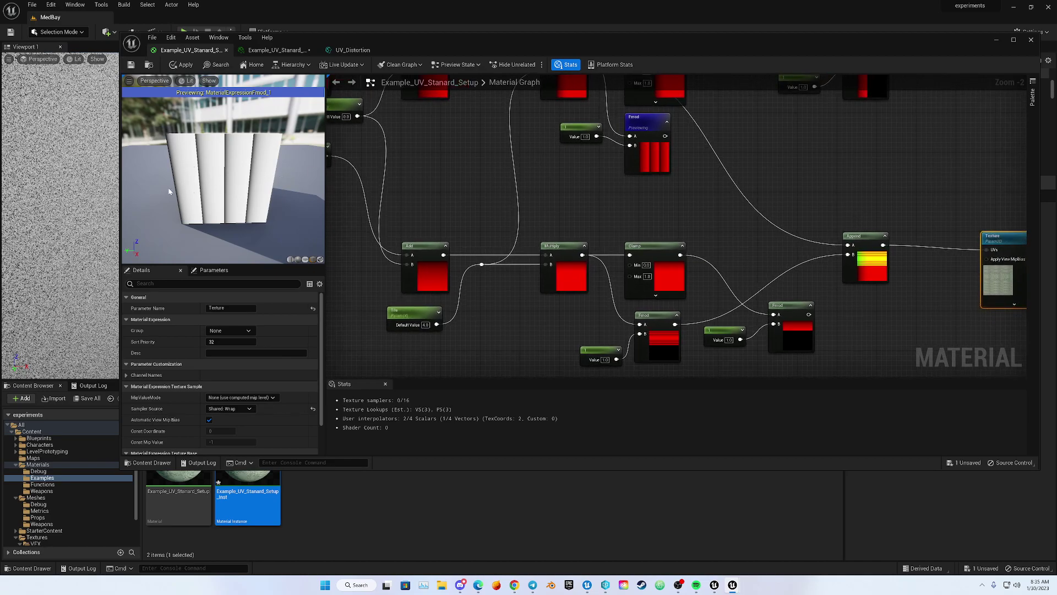
pyautogui.moveTo(619, 220); pyautogui.dragTo(580, 209, button='right')
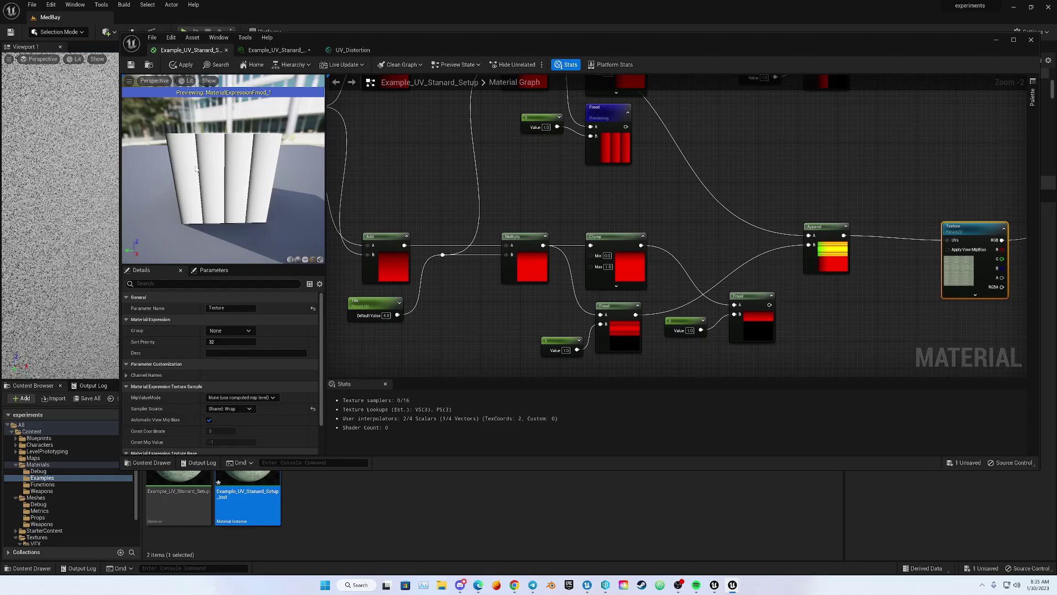
pyautogui.moveTo(362, 167); pyautogui.dragTo(535, 271, button='right')
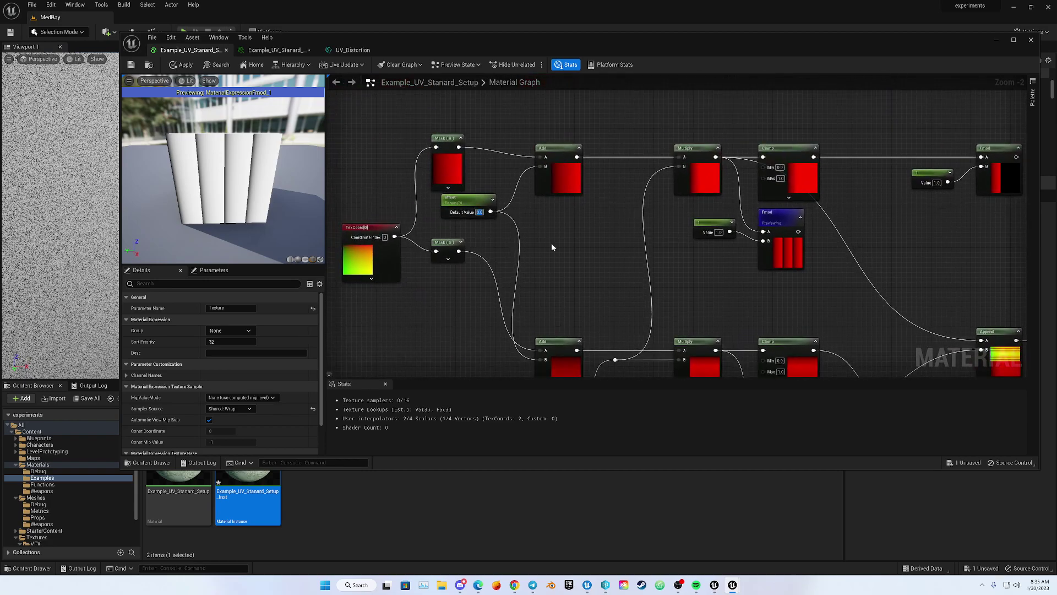
pyautogui.write('-0.25')
pyautogui.press('Return')
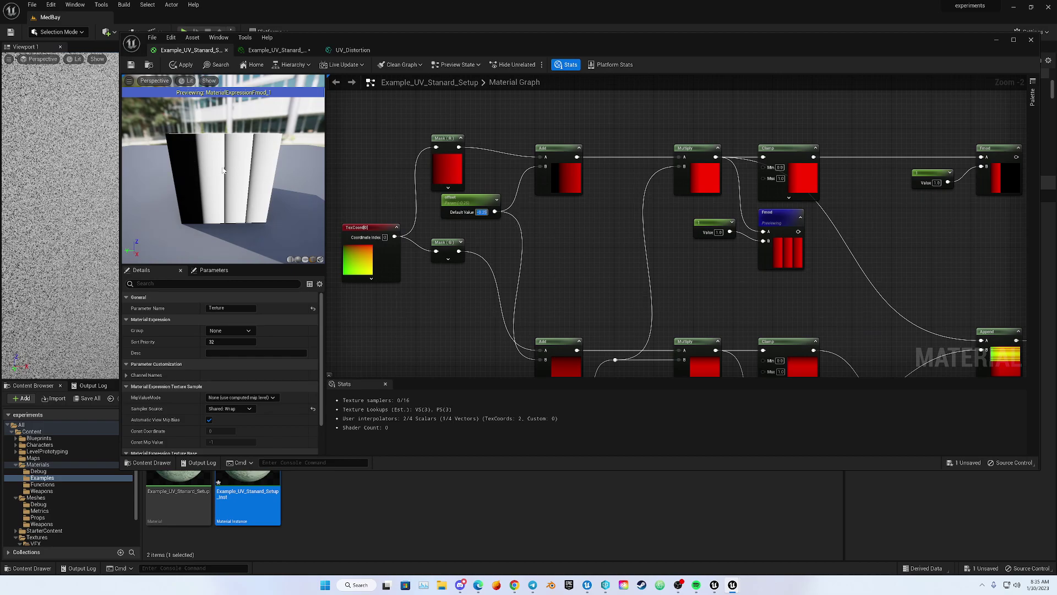
pyautogui.moveTo(566, 305); pyautogui.dragTo(558, 245, button='right')
pyautogui.moveTo(564, 143); pyautogui.dragTo(566, 193, button='right')
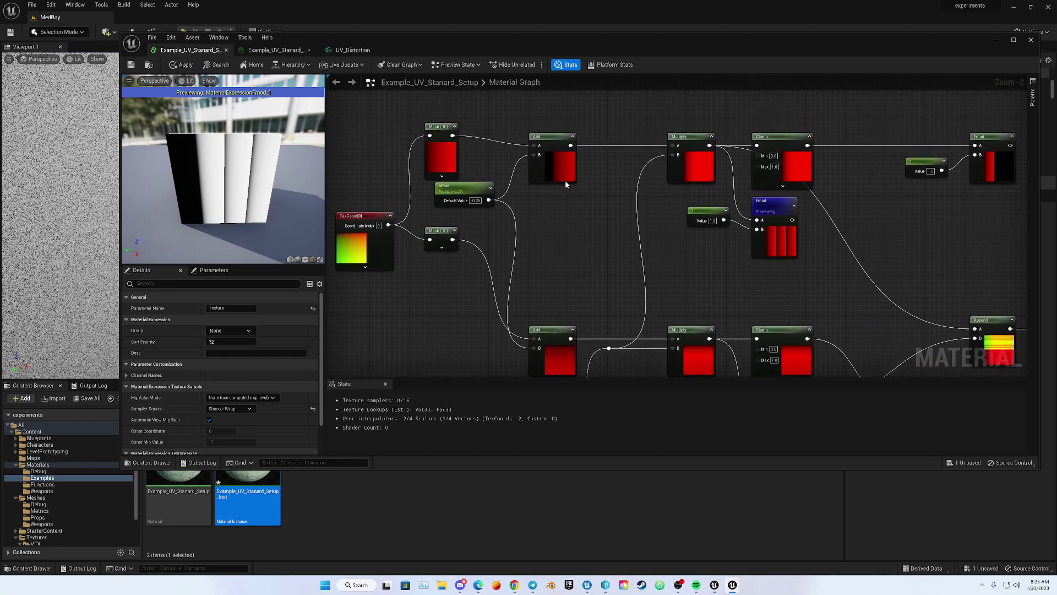
# - Preview the upper Add node that combines the upper mask with the Offset parameter
pyautogui.rightClick(558, 140)
pyautogui.click(603, 157)
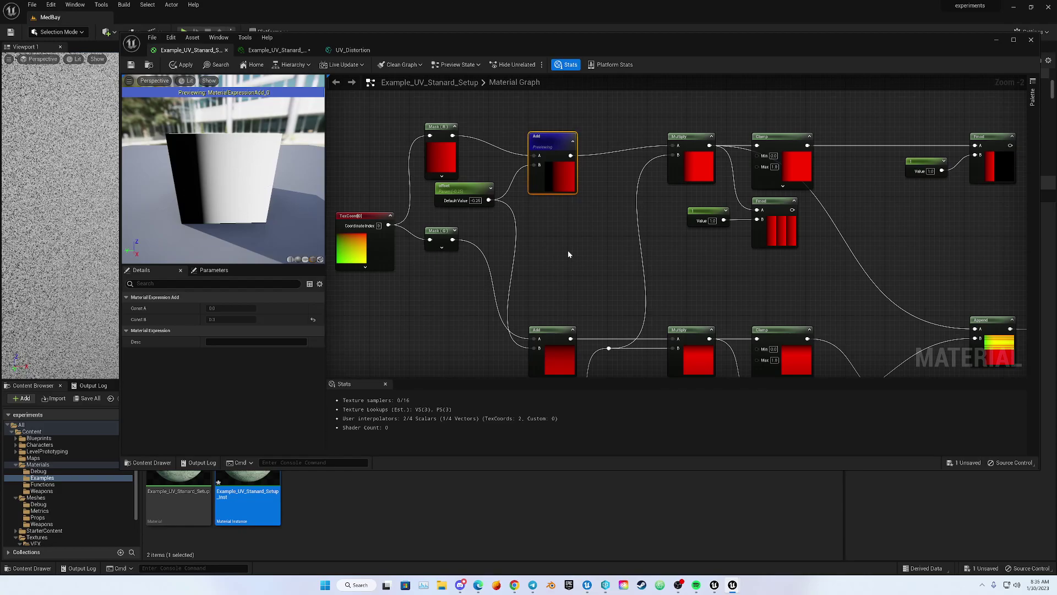
pyautogui.moveTo(723, 233); pyautogui.dragTo(663, 200, button='right')
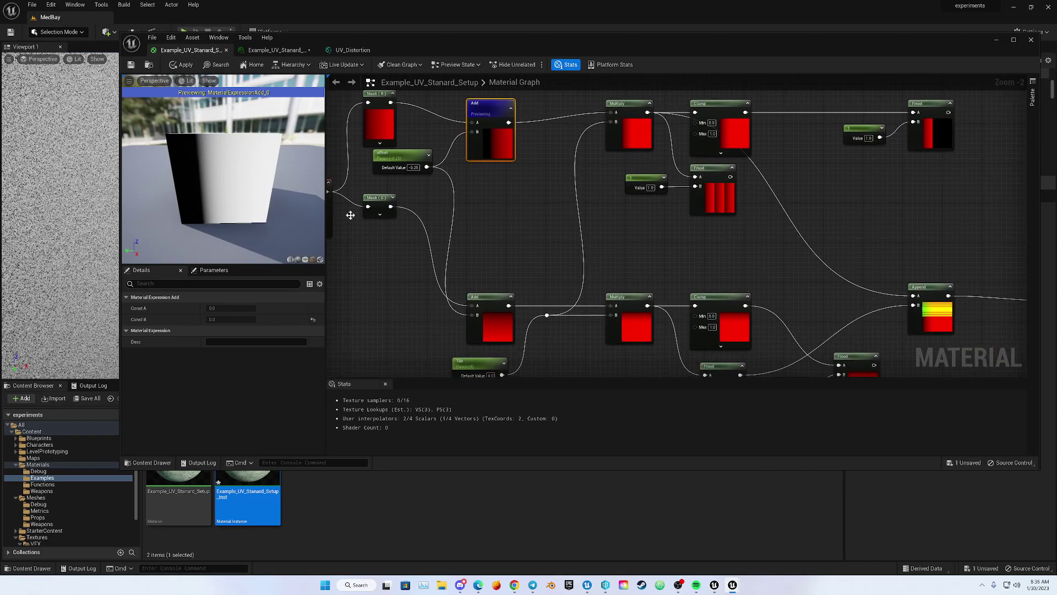
pyautogui.moveTo(493, 211); pyautogui.dragTo(466, 202, button='right')
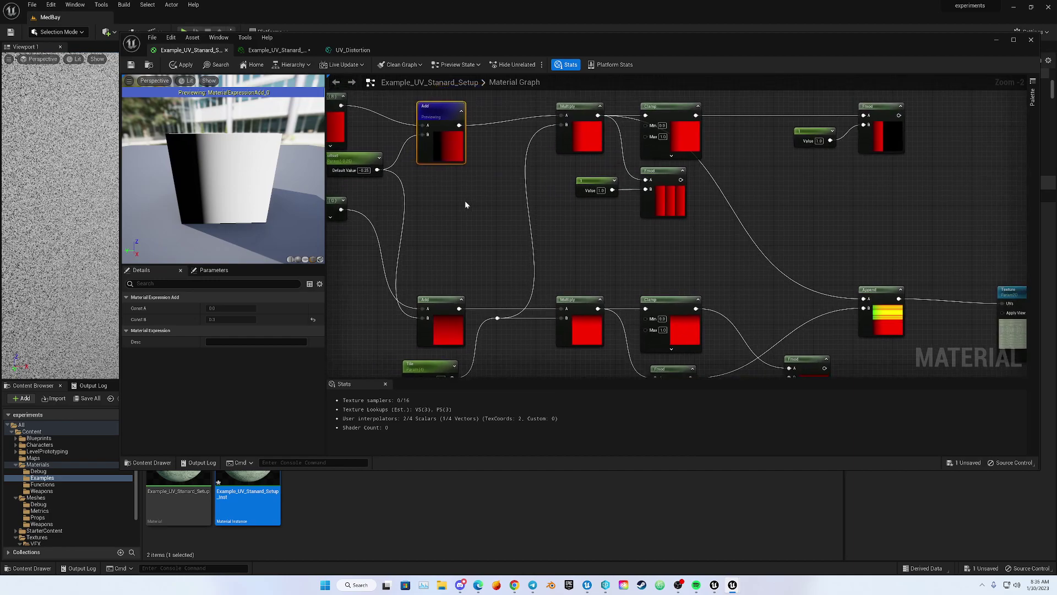
# - Preview the Fmod node below the upper Clamp node, and set the Offset parameter's default value to 0
pyautogui.rightClick(661, 177)
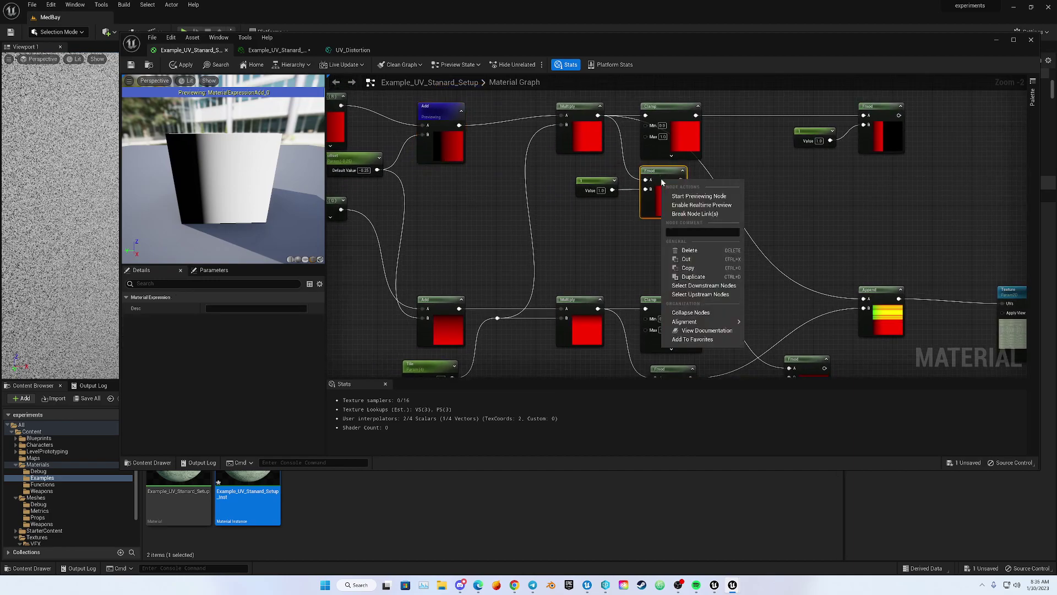
pyautogui.click(691, 196)
pyautogui.moveTo(602, 250); pyautogui.dragTo(709, 268, button='right')
pyautogui.click(476, 188)
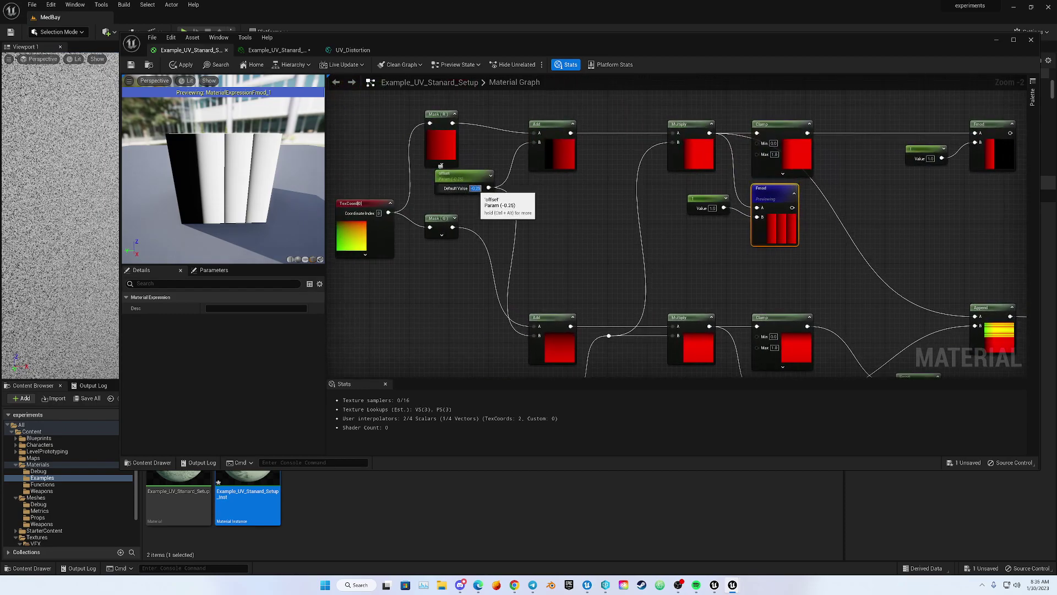
pyautogui.write('0')
pyautogui.press('Return')
# - Preview the upper Clamp node and look over the surrounding graph down to the Tile parameter
pyautogui.moveTo(751, 320); pyautogui.dragTo(699, 288, button='right')
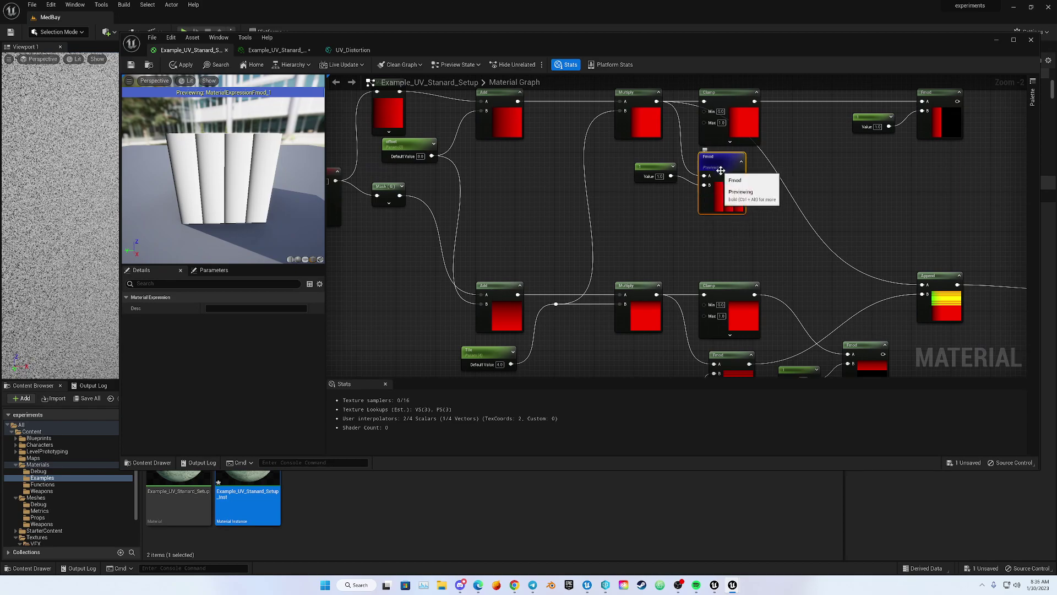
pyautogui.moveTo(724, 232); pyautogui.dragTo(682, 260, button='right')
pyautogui.moveTo(736, 242); pyautogui.dragTo(664, 275, button='right')
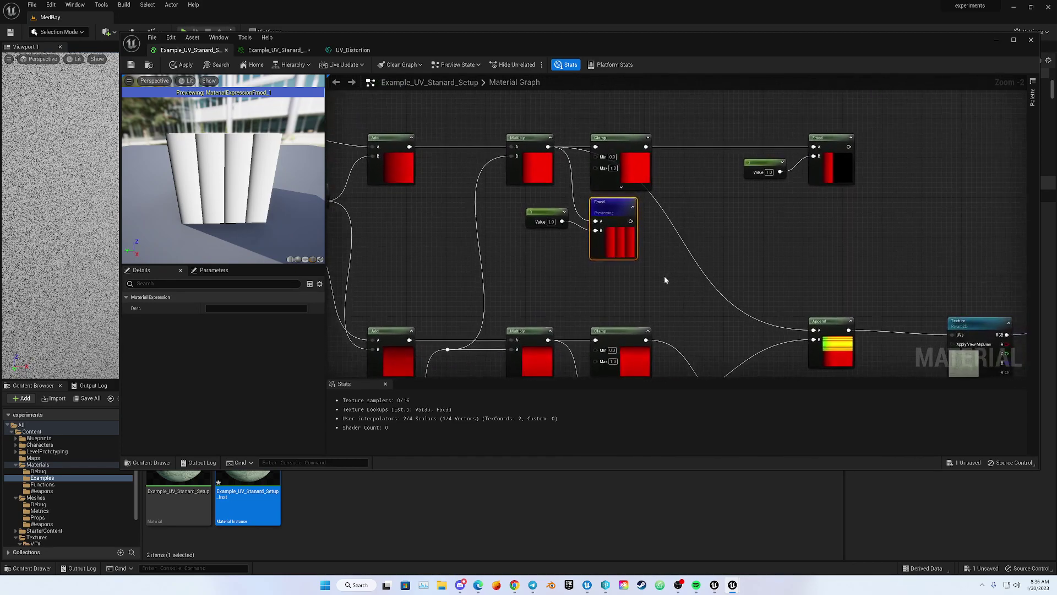
pyautogui.rightClick(618, 142)
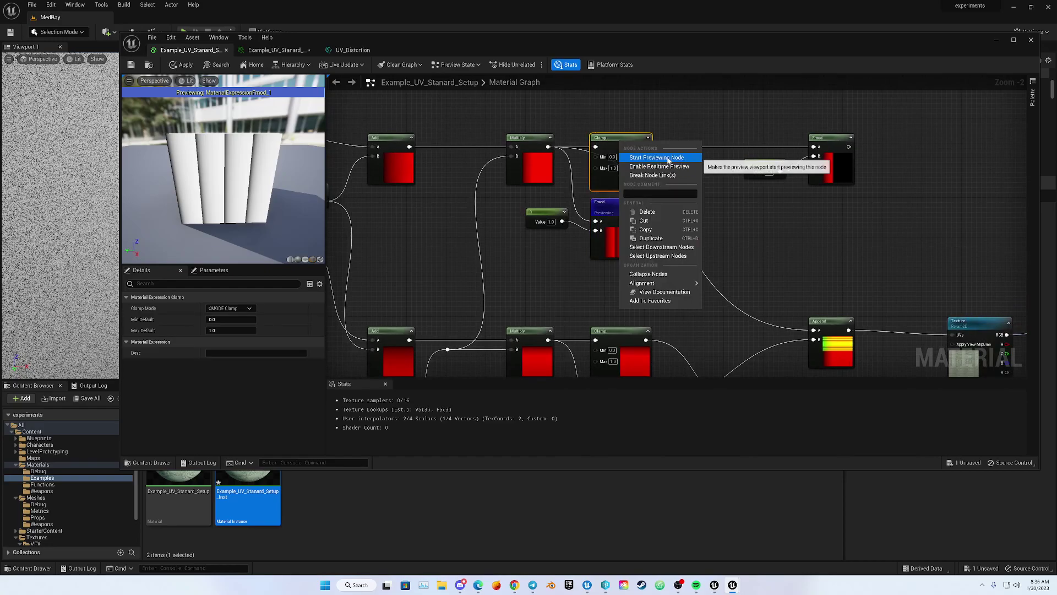
pyautogui.click(644, 156)
pyautogui.moveTo(412, 195); pyautogui.dragTo(380, 281, button='right')
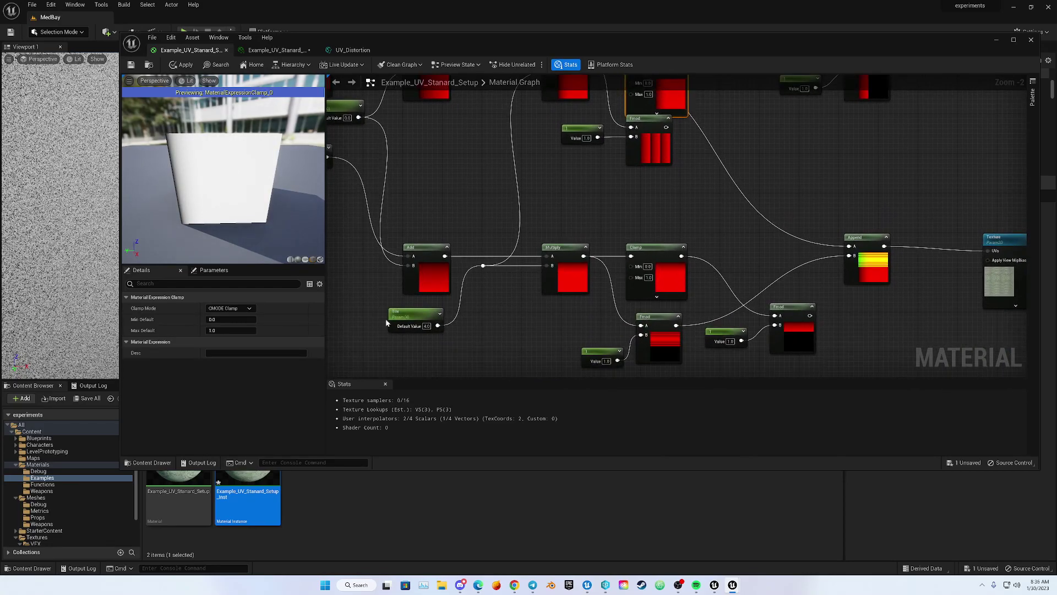
pyautogui.moveTo(429, 327); pyautogui.dragTo(420, 276, button='right')
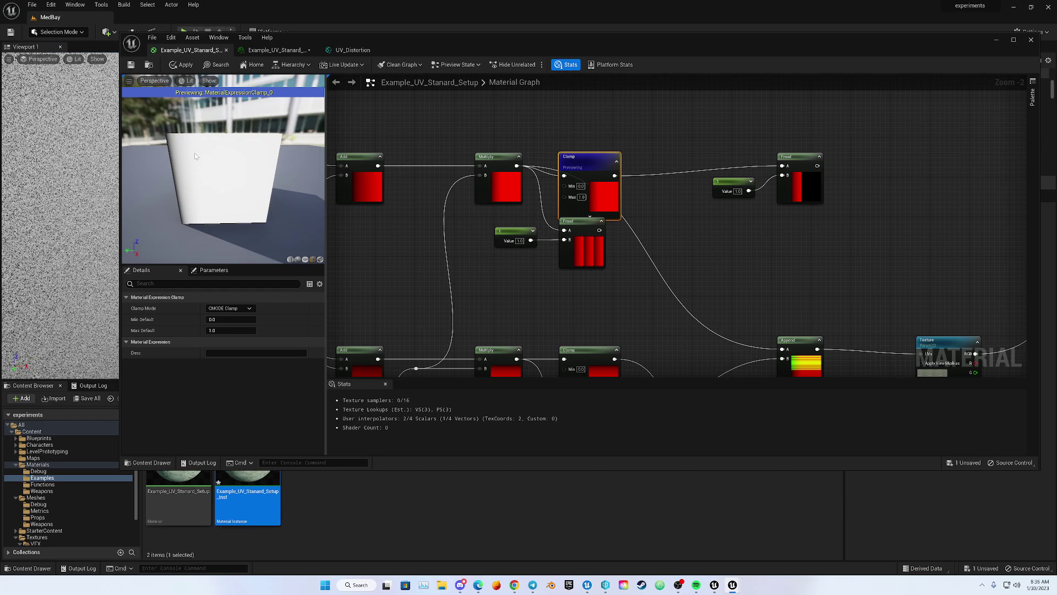
# - Compare the previews of the Fmod below the upper Clamp, the Clamp itself, and the Fmod fed by that Clamp
pyautogui.rightClick(599, 226)
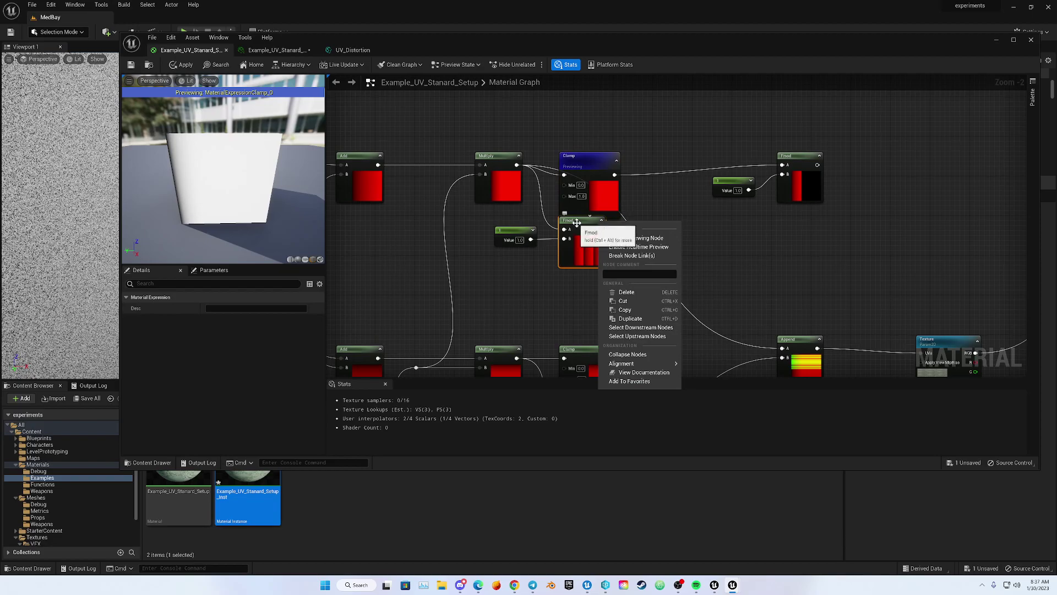
pyautogui.click(641, 239)
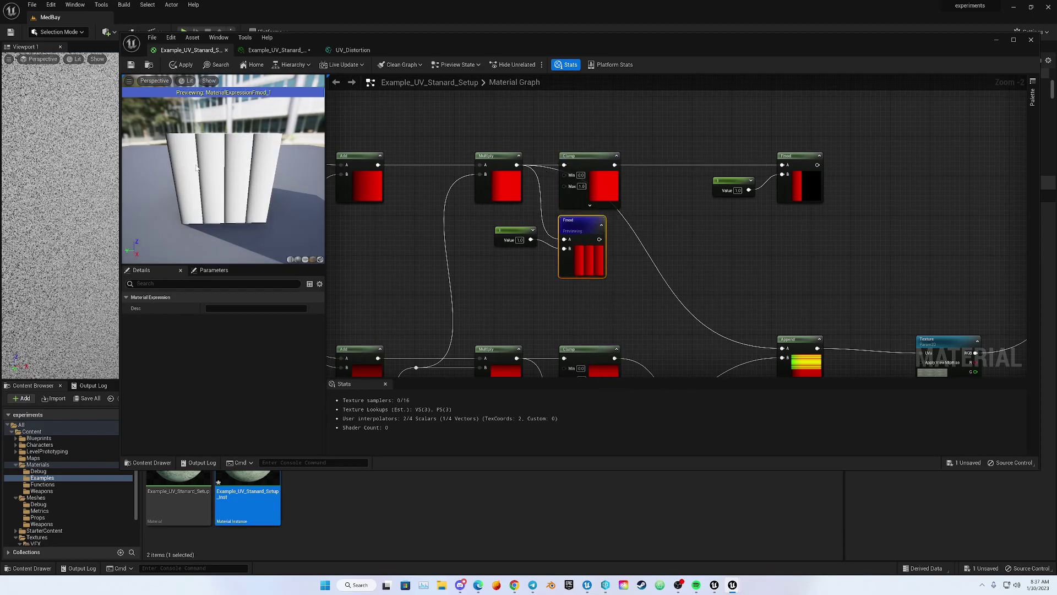
pyautogui.rightClick(593, 159)
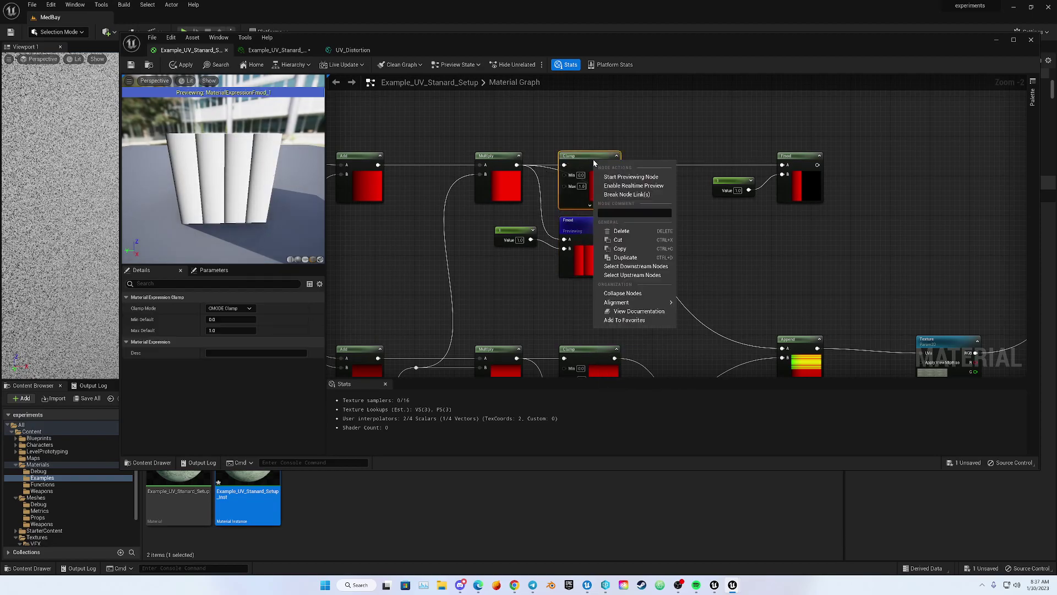
pyautogui.click(628, 175)
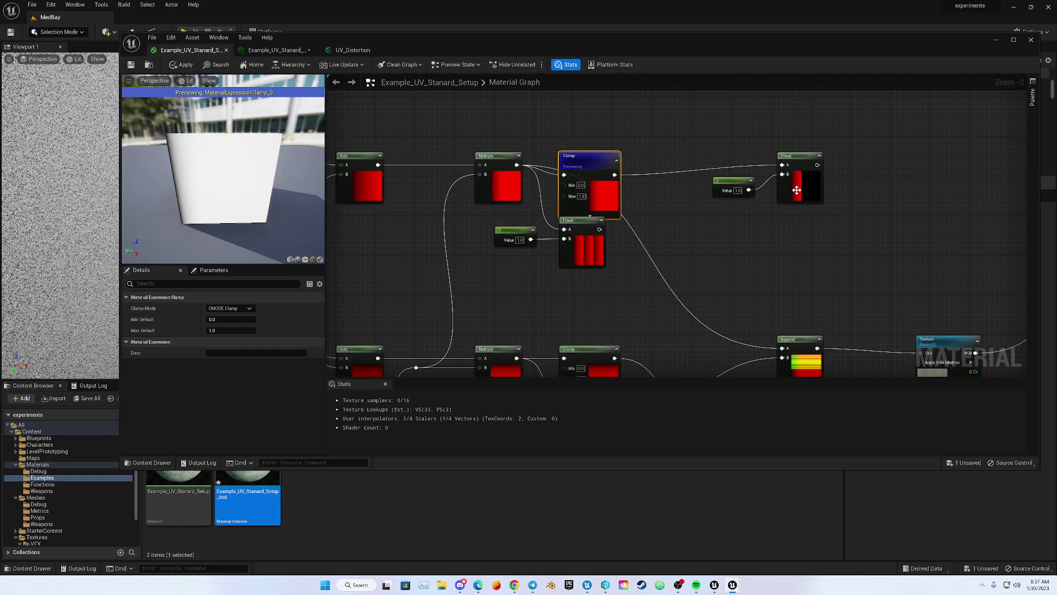
pyautogui.rightClick(787, 160)
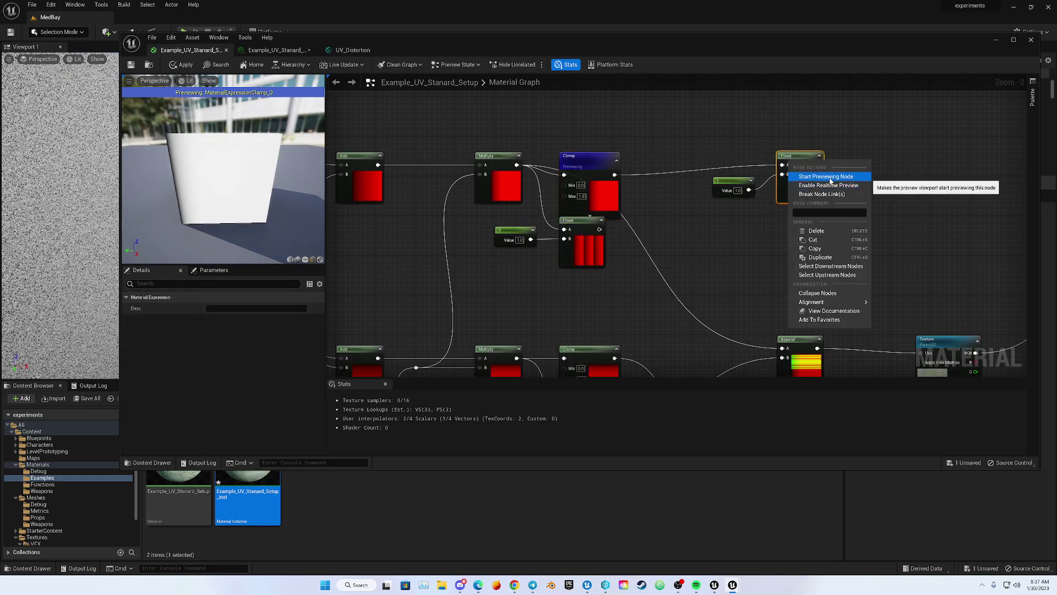
pyautogui.click(829, 176)
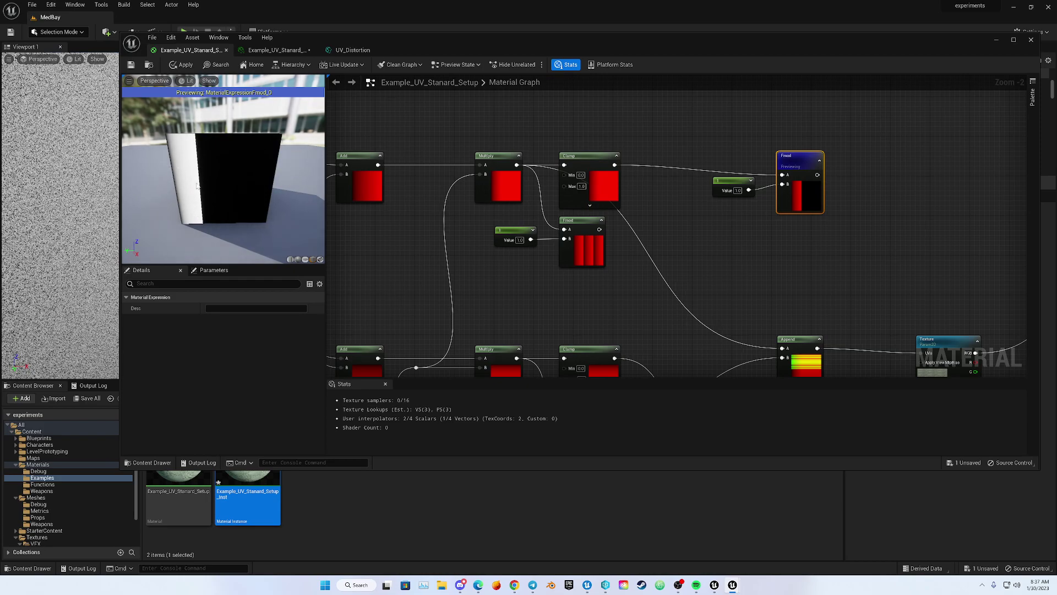
# - Connect the output of the upper Fmod node fed by the Clamp to the Append node's A input
pyautogui.moveTo(659, 292); pyautogui.dragTo(536, 244, button='right')
pyautogui.moveTo(693, 131); pyautogui.dragTo(658, 304)
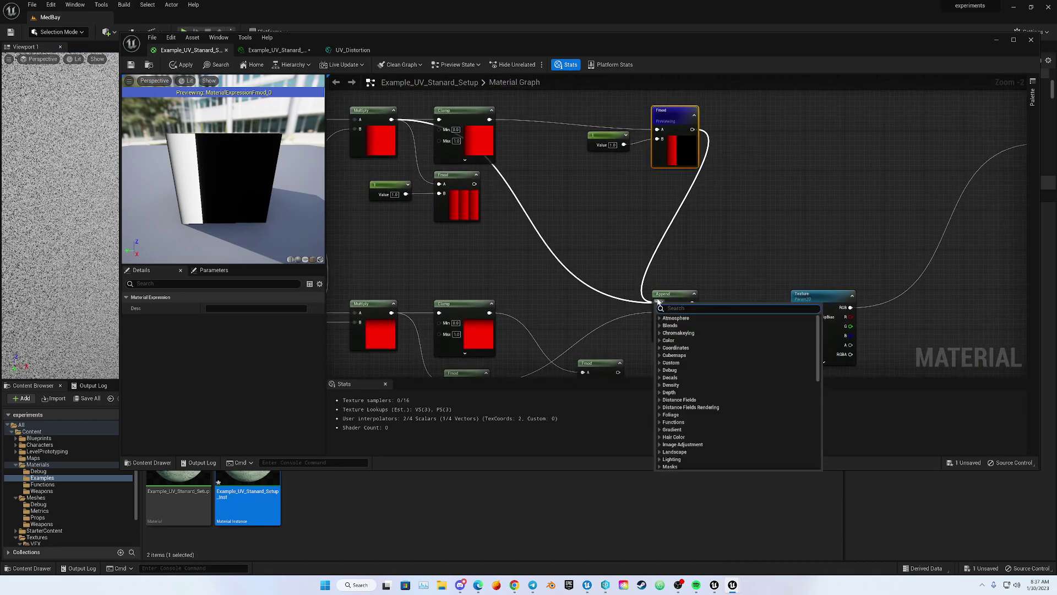
pyautogui.click(638, 275)
pyautogui.moveTo(692, 130); pyautogui.dragTo(659, 313)
# - Connect the output of the lower Fmod node fed by the lower Clamp to the Append node's B input, and preview the Append node
pyautogui.moveTo(623, 380); pyautogui.dragTo(656, 284, button='right')
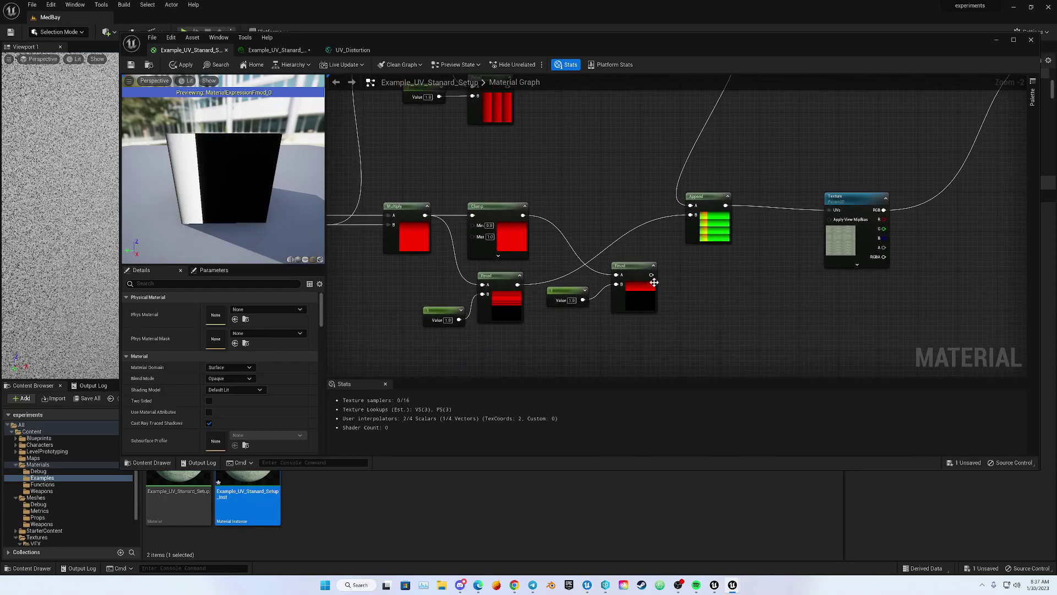
pyautogui.click(492, 207)
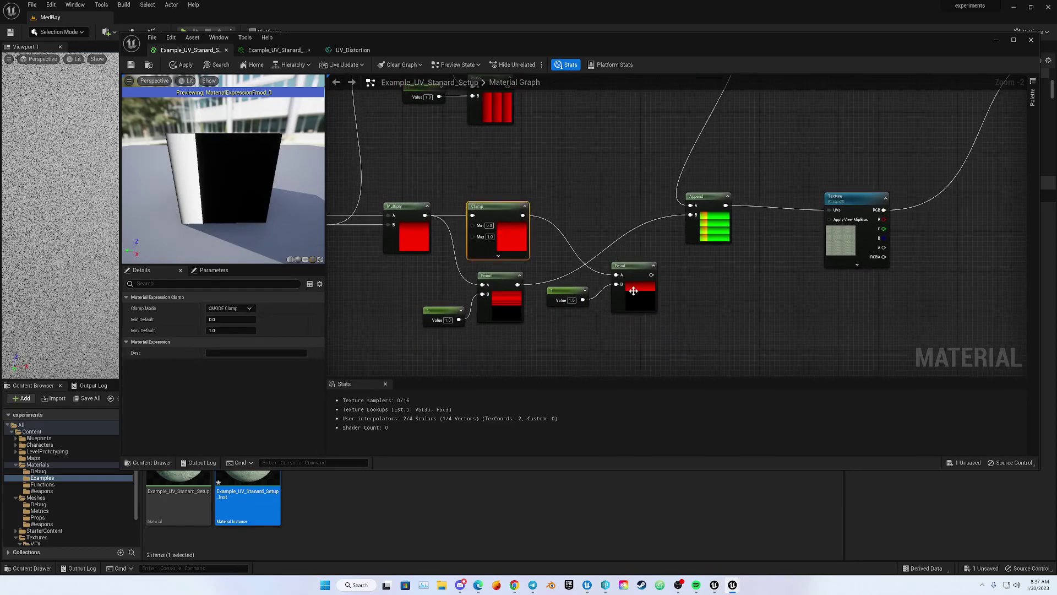
pyautogui.moveTo(652, 275); pyautogui.dragTo(691, 215)
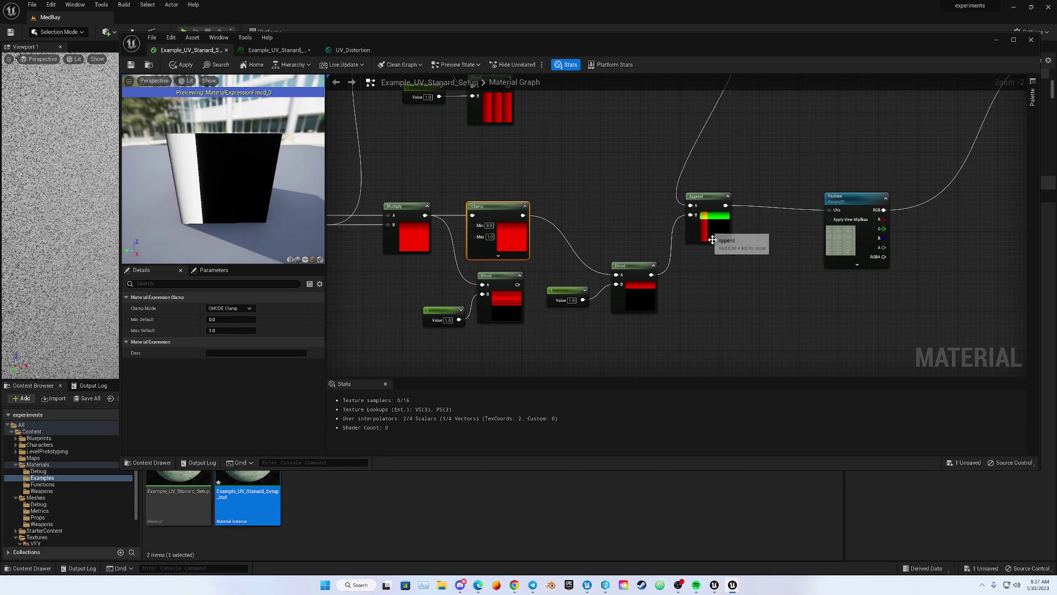
pyautogui.rightClick(718, 210)
pyautogui.click(762, 223)
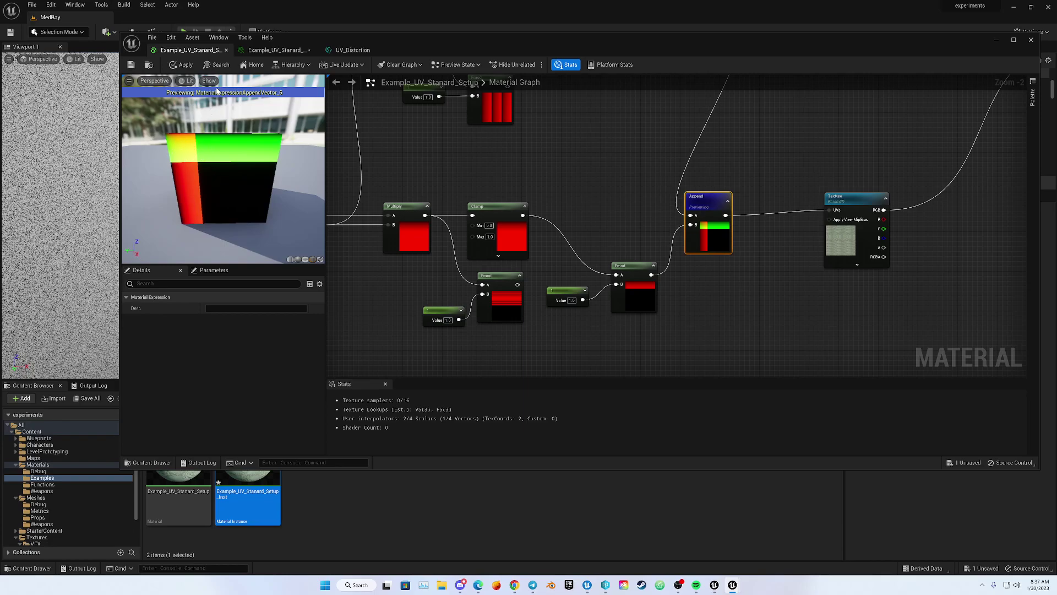
# - Save the material, and disable the Toggle_Example switch in its material instance
pyautogui.click(132, 65)
pyautogui.click(263, 53)
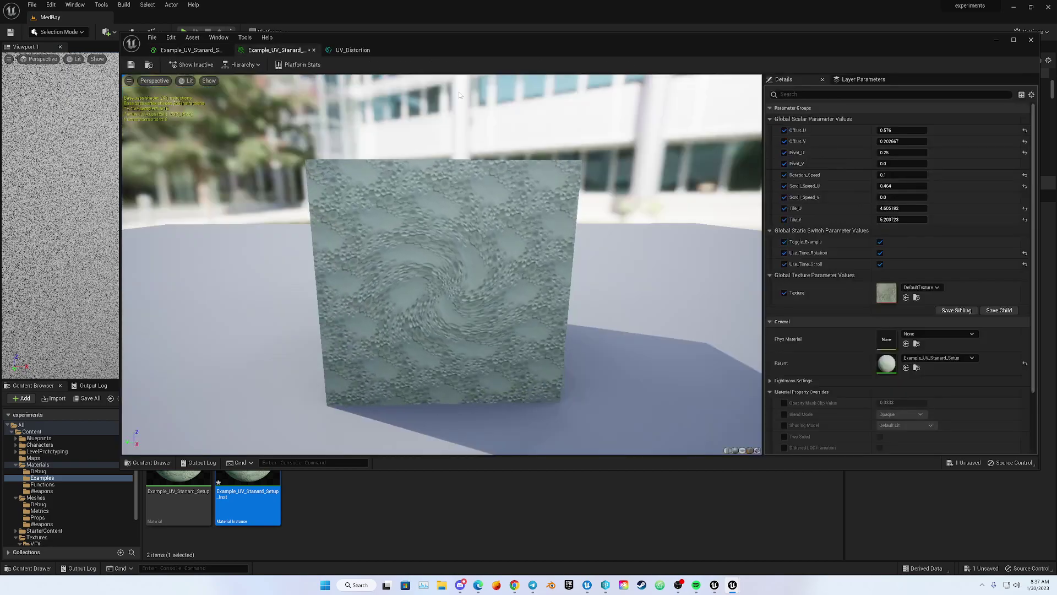
pyautogui.click(879, 242)
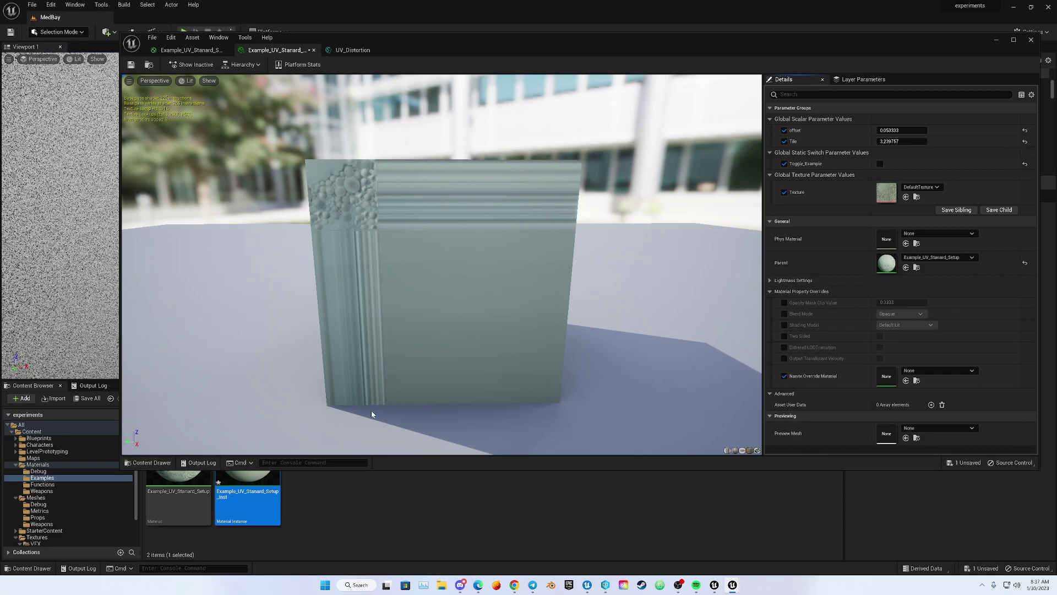
# - Set the instance's offset to about -0.176, and examine the masked texture tile on the preview mesh
pyautogui.moveTo(899, 129)
pyautogui.mouseDown()
pyautogui.moveTo(931, 130)
pyautogui.moveTo(880, 130)
pyautogui.mouseUp()
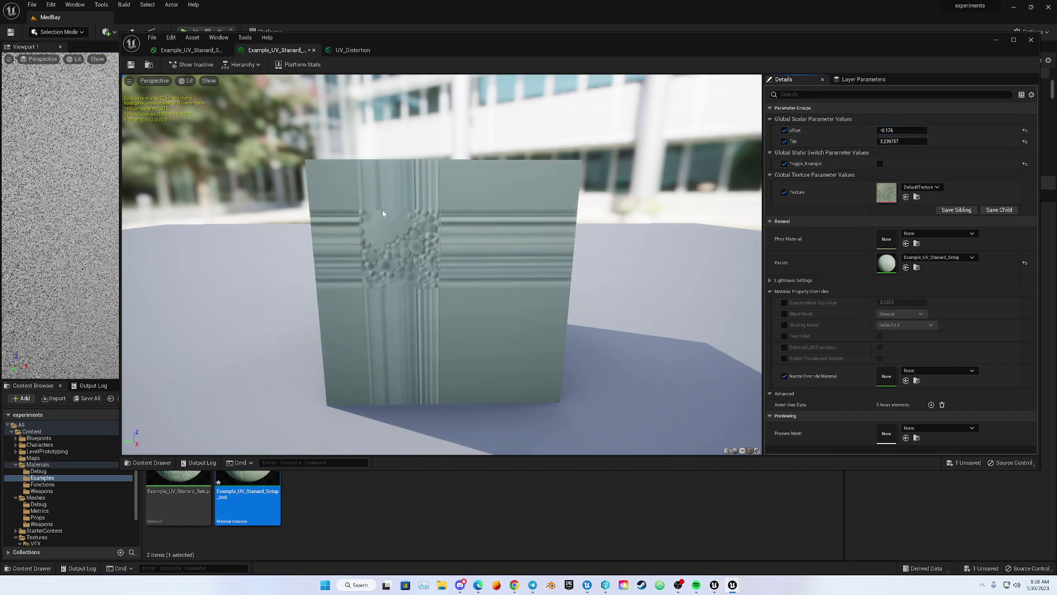
pyautogui.moveTo(358, 225); pyautogui.dragTo(368, 255)
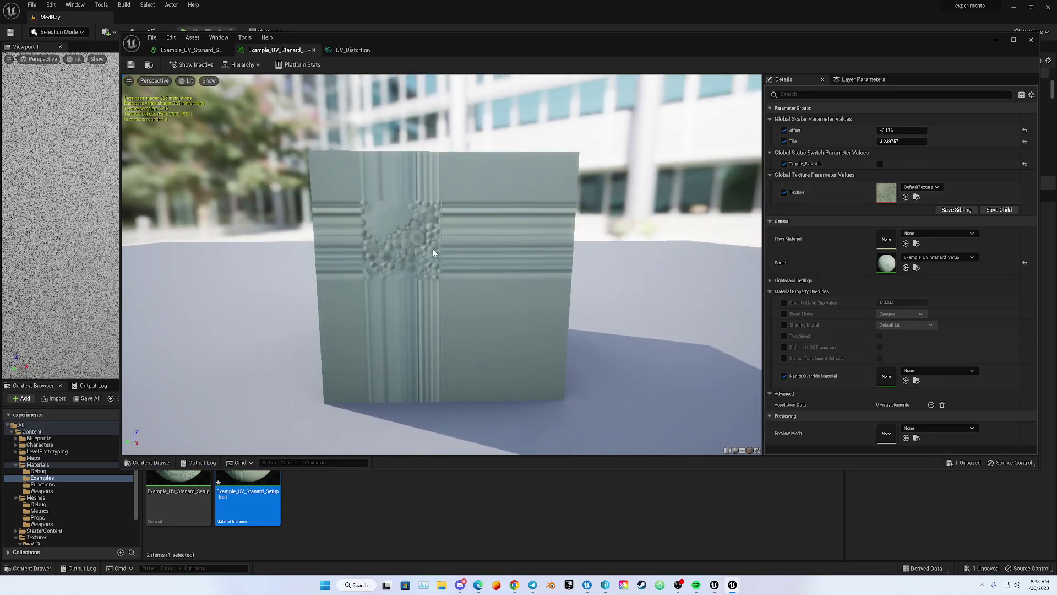
pyautogui.moveTo(396, 243); pyautogui.dragTo(398, 243)
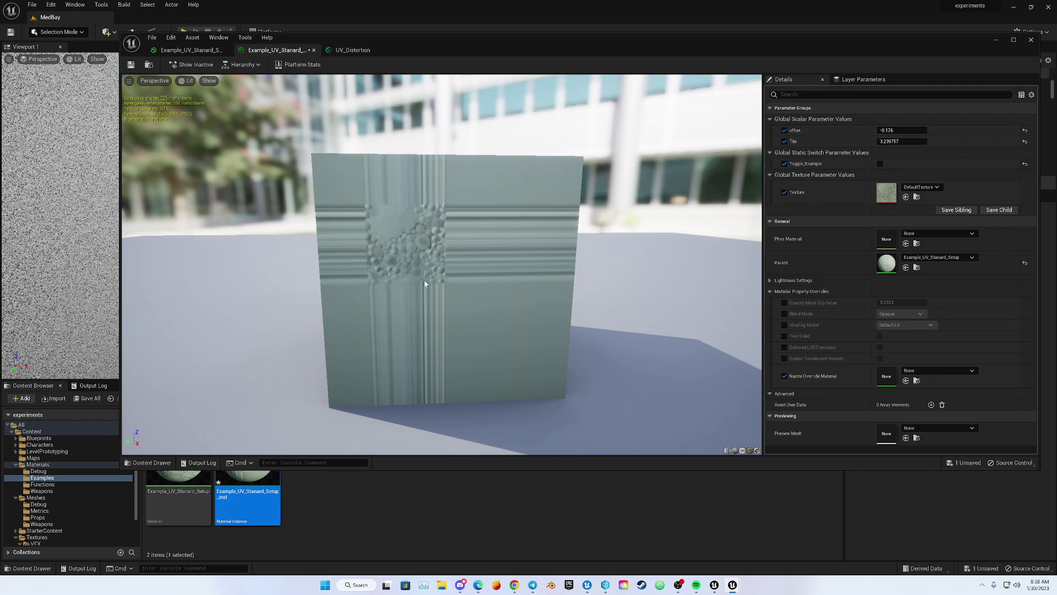
# - Assign the T_EV_LightBeam_Falloff_02 texture to the instance's Texture parameter, and examine the mask edges on the preview mesh
pyautogui.click(920, 187)
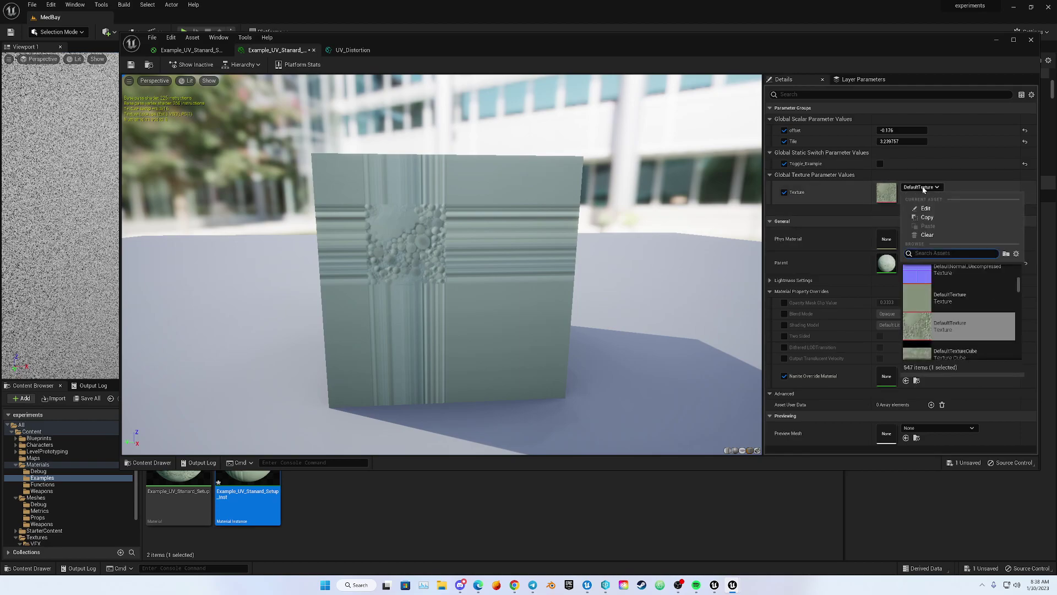
pyautogui.write('fall')
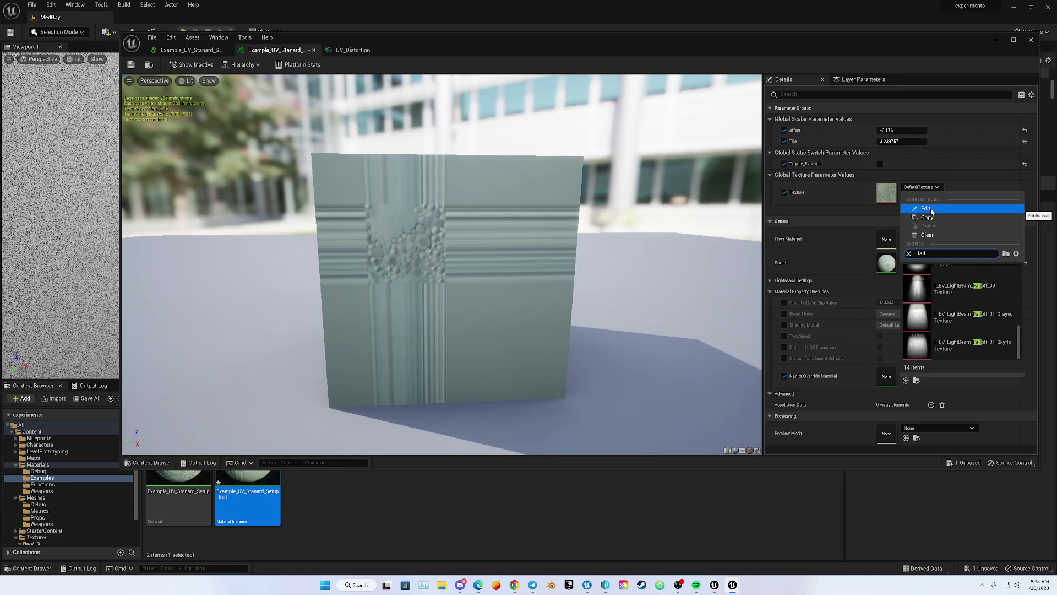
pyautogui.scroll(1, 954, 298)
pyautogui.click(954, 298)
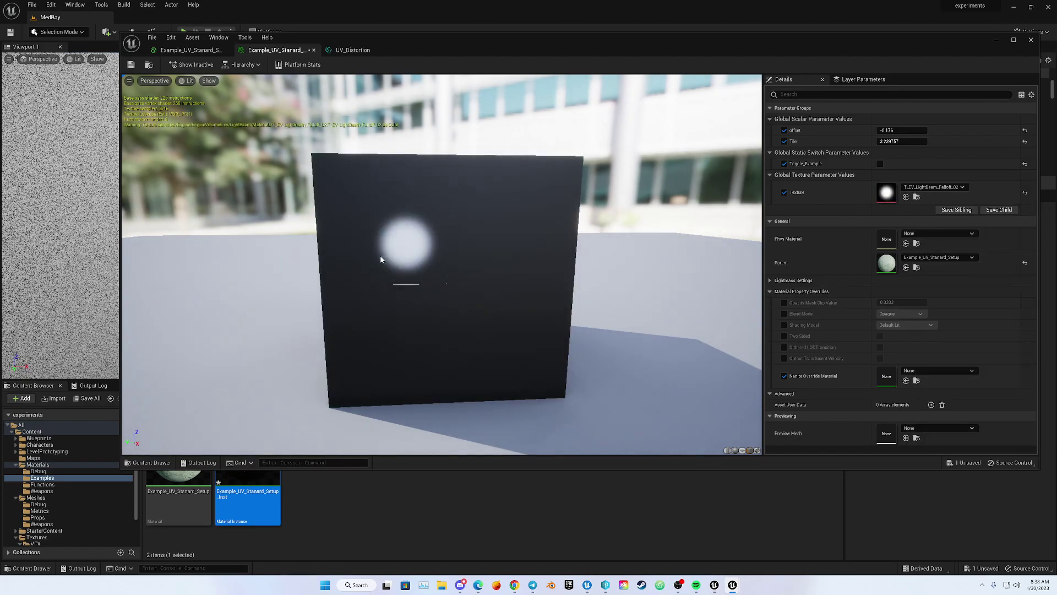
pyautogui.moveTo(446, 292); pyautogui.dragTo(451, 234)
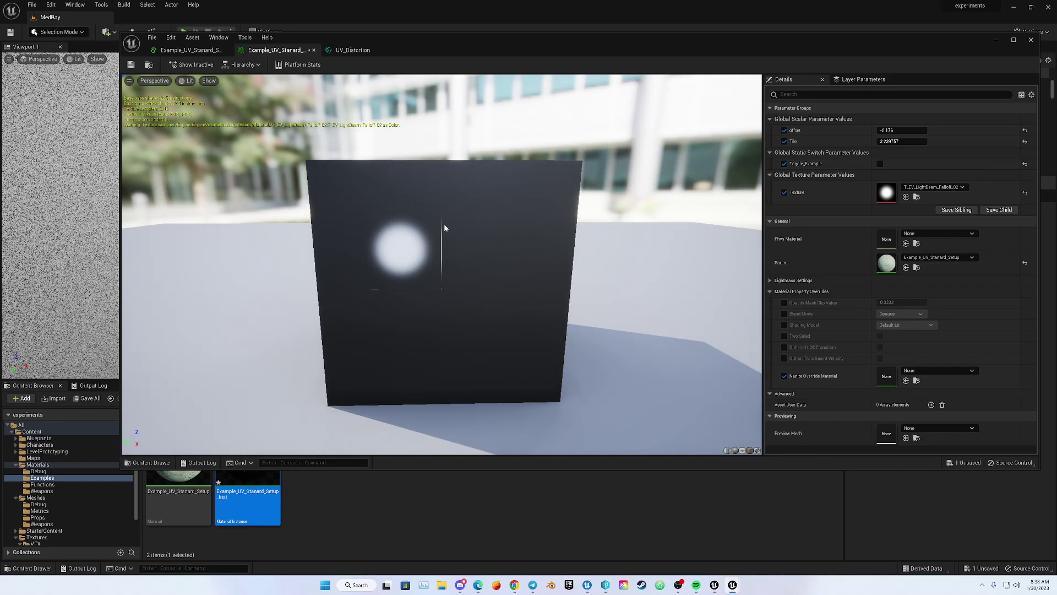
pyautogui.moveTo(391, 299); pyautogui.dragTo(527, 292)
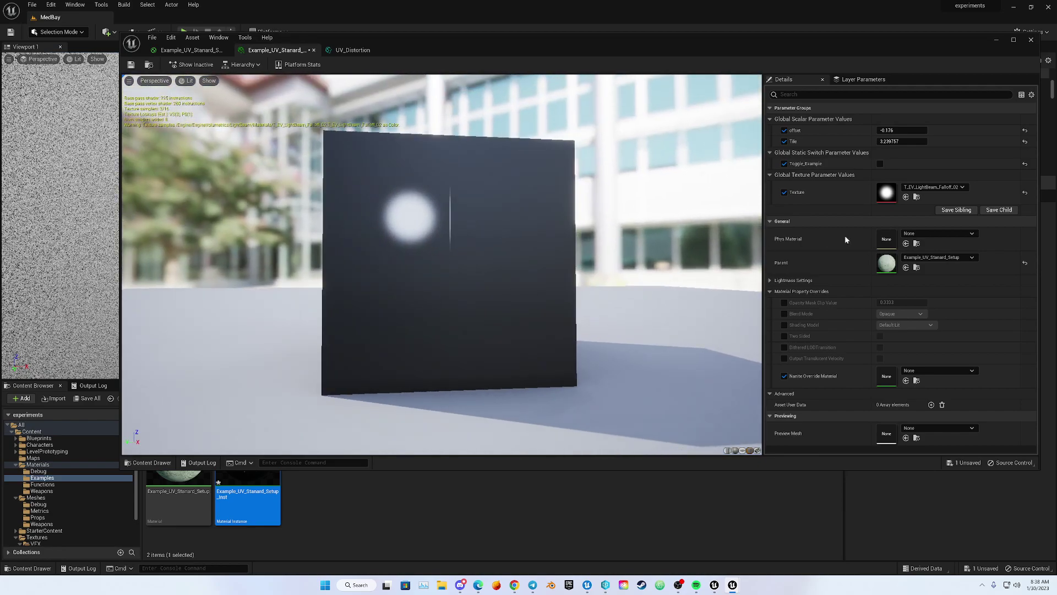
# - Undo the instance's last texture change
pyautogui.click(934, 187)
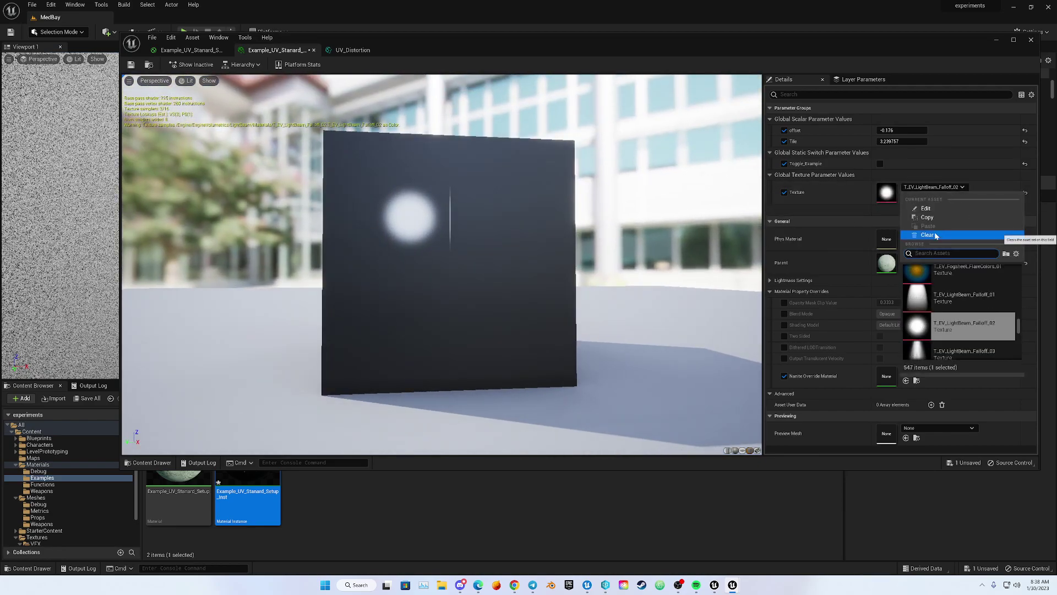
pyautogui.click(723, 262)
pyautogui.hotkey('ctrl', 's')
pyautogui.hotkey('ctrl', 'z')
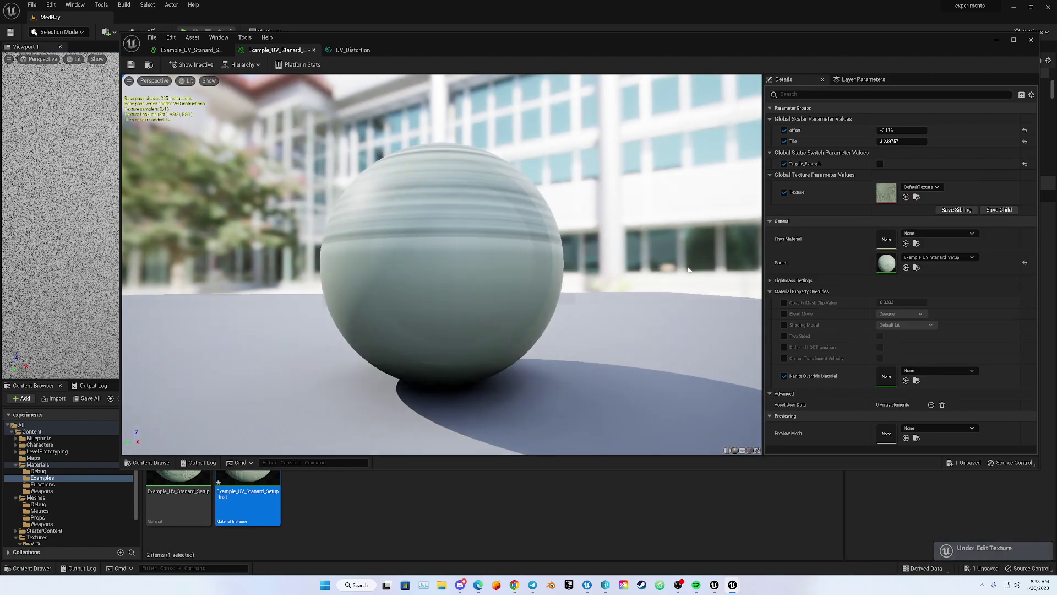
# - Switch the instance's preview mesh to a plane and adjust its Tile value, finishing back in the material graph
pyautogui.click(750, 450)
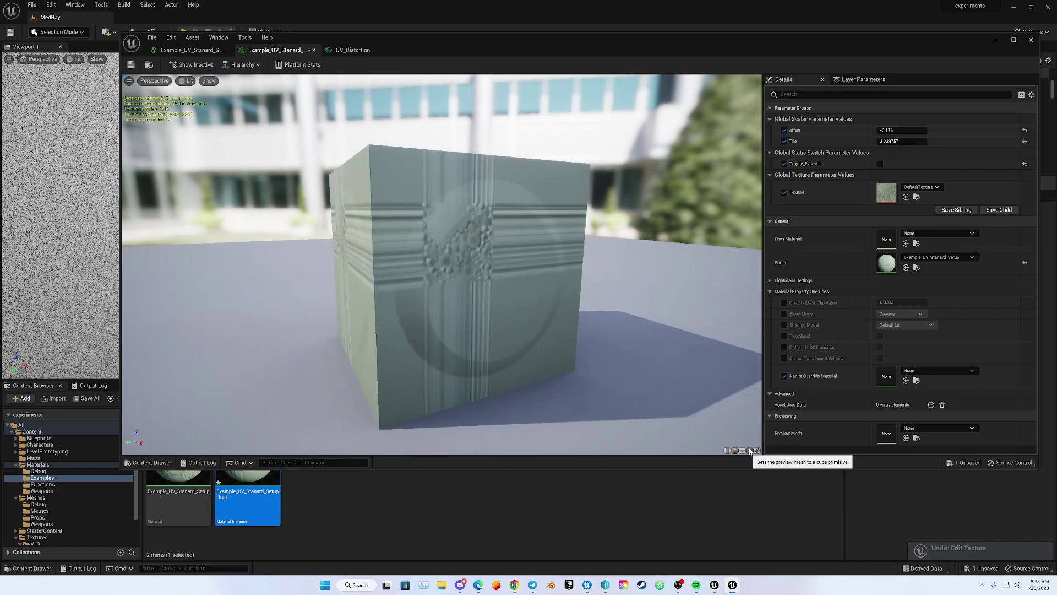
pyautogui.click(742, 451)
pyautogui.moveTo(908, 141)
pyautogui.mouseDown()
pyautogui.moveTo(886, 141)
pyautogui.moveTo(897, 142)
pyautogui.mouseUp()
pyautogui.click(193, 50)
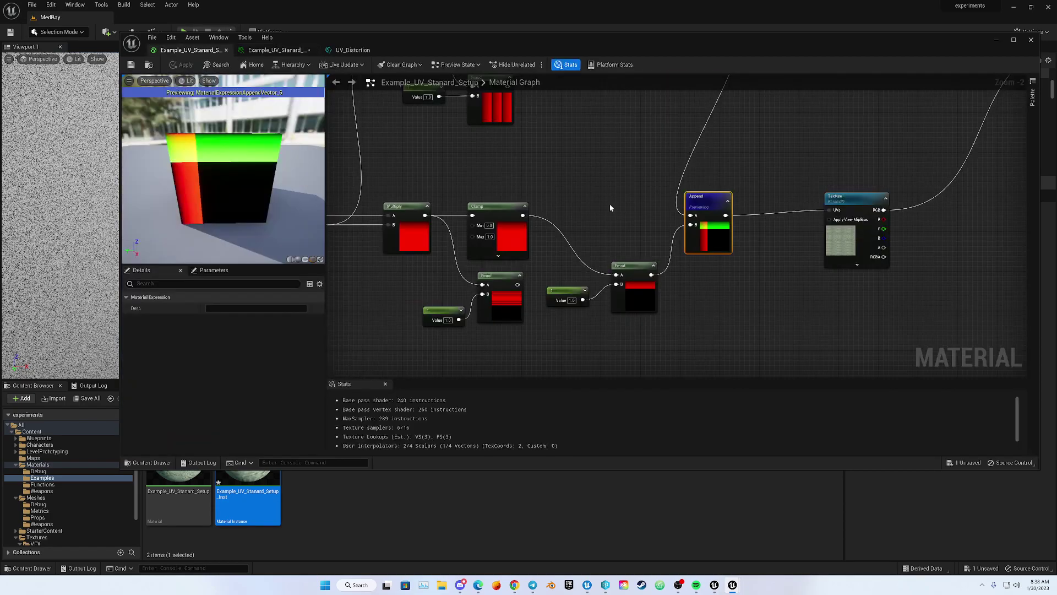
# - Connect the upper Multiply output to the Append node's A input and the lower Multiply output to B, and save the material
pyautogui.moveTo(745, 293); pyautogui.dragTo(780, 326, button='right')
pyautogui.scroll(-2, 629, 204)
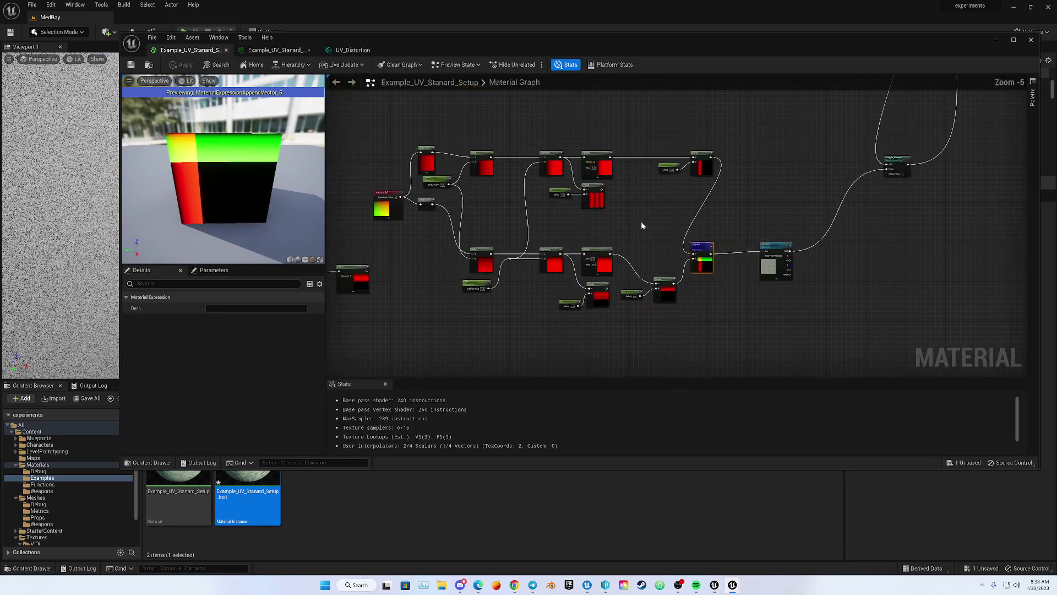
pyautogui.moveTo(558, 155); pyautogui.dragTo(827, 280)
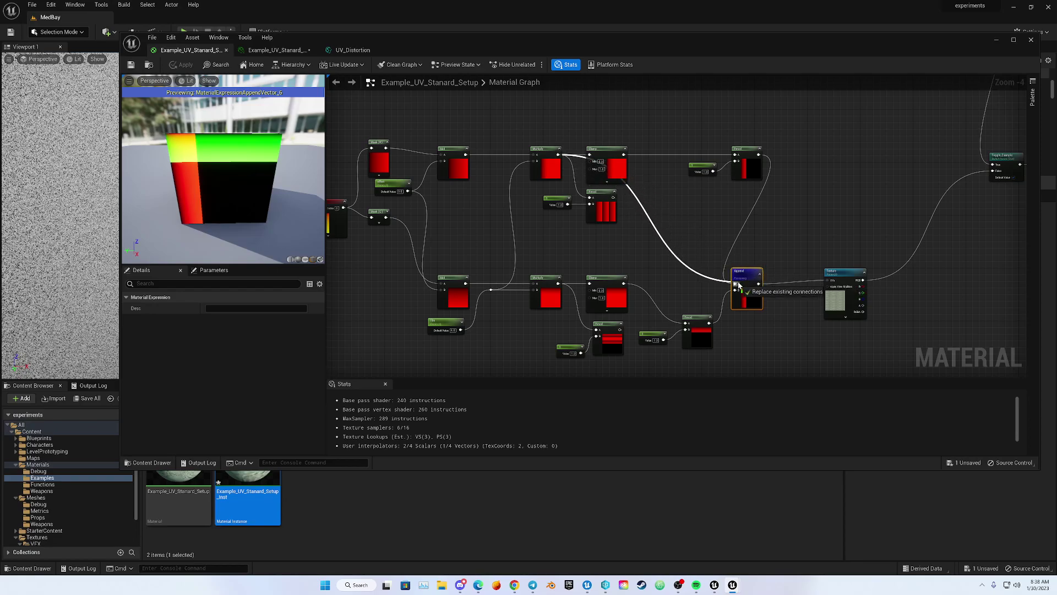
pyautogui.moveTo(558, 284); pyautogui.dragTo(735, 291)
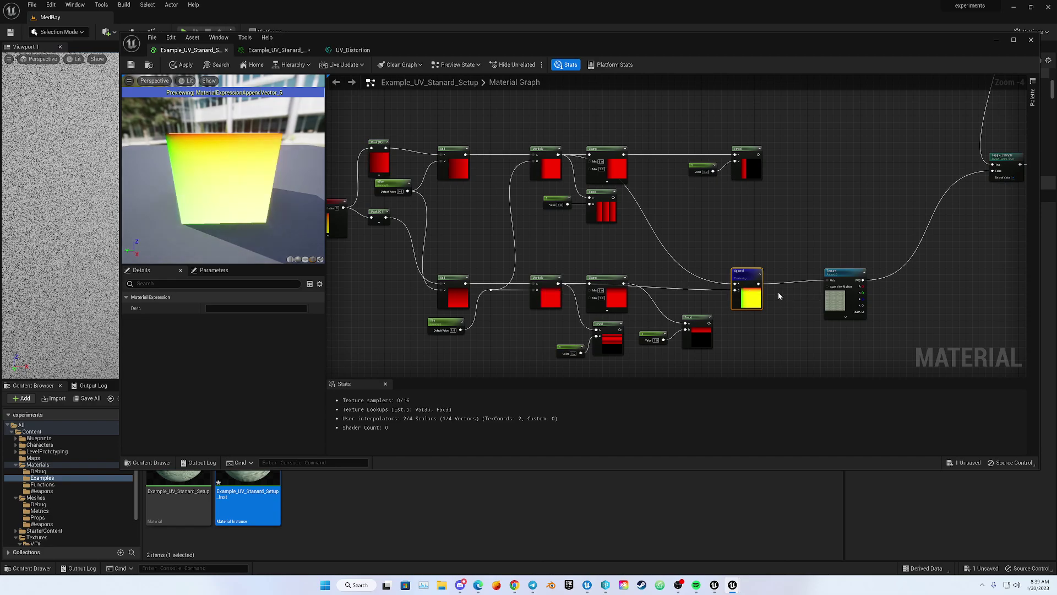
pyautogui.click(130, 64)
# - Test the tiling in the material instance with Tile at about 8.33 and offset at about -0.42, and return to the material graph
pyautogui.click(270, 50)
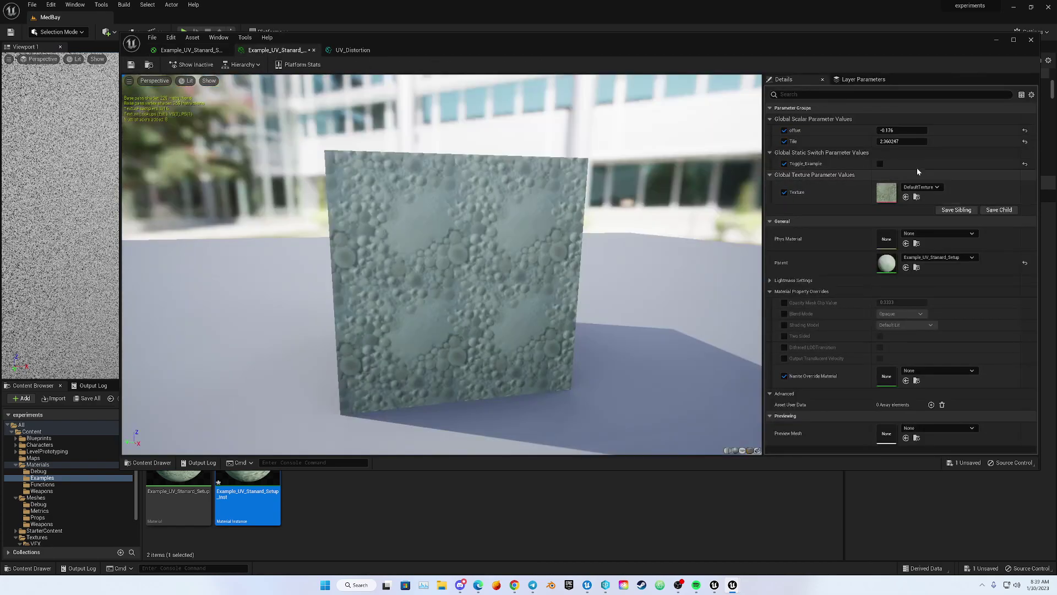
pyautogui.moveTo(902, 142)
pyautogui.mouseDown()
pyautogui.moveTo(957, 141)
pyautogui.moveTo(875, 141)
pyautogui.moveTo(936, 141)
pyautogui.moveTo(909, 130)
pyautogui.moveTo(930, 131)
pyautogui.moveTo(880, 141)
pyautogui.moveTo(896, 142)
pyautogui.mouseUp()
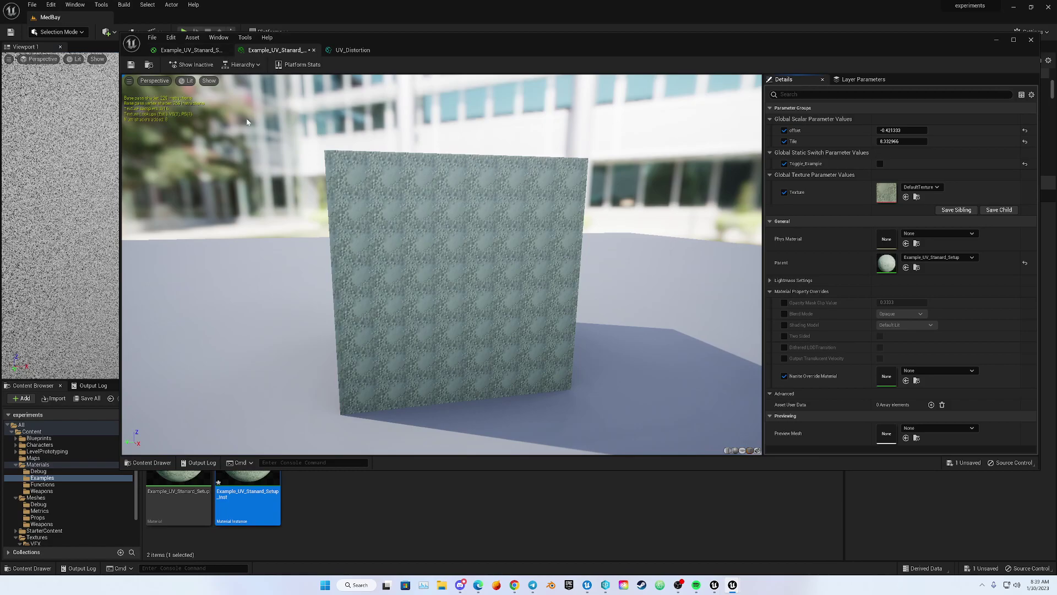
pyautogui.click(189, 50)
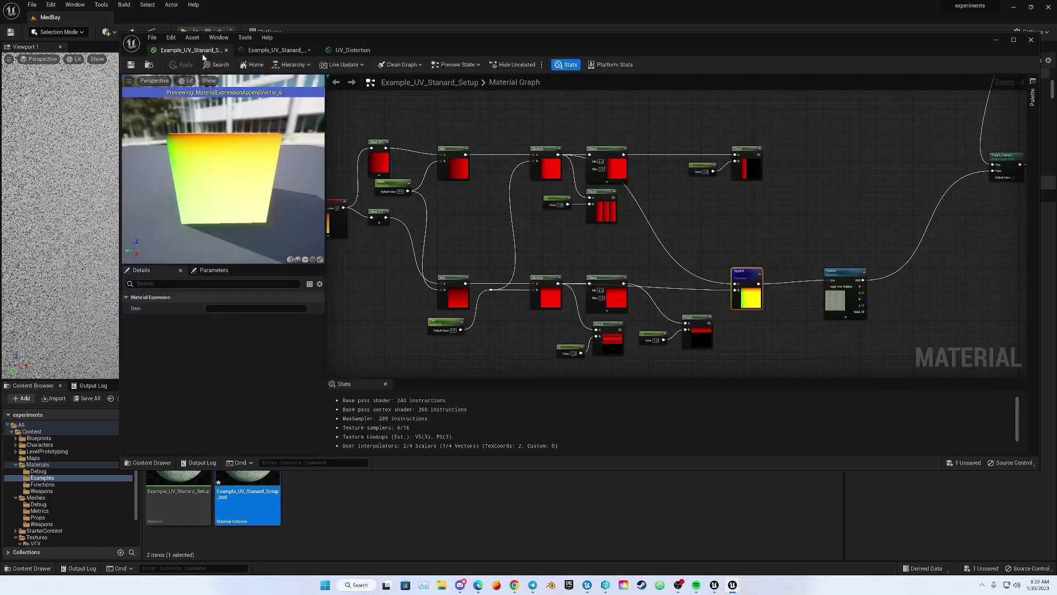
# - Connect the Sine node's output to the A input of the lower Add node, replacing the mask connection
pyautogui.moveTo(472, 267); pyautogui.dragTo(533, 236, button='right')
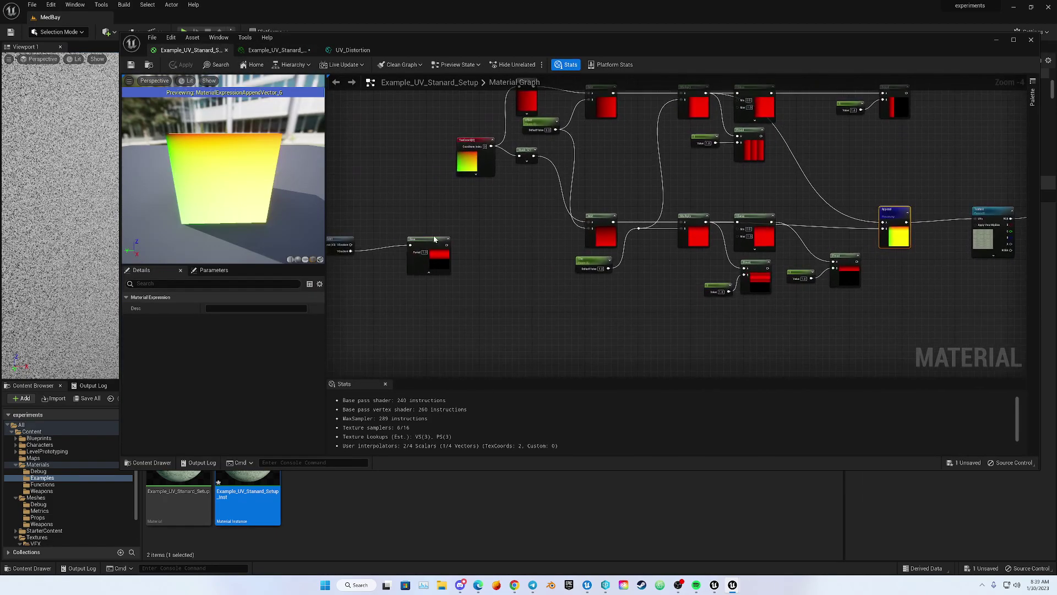
pyautogui.scroll(1, 434, 233)
pyautogui.moveTo(436, 258); pyautogui.dragTo(408, 261, button='right')
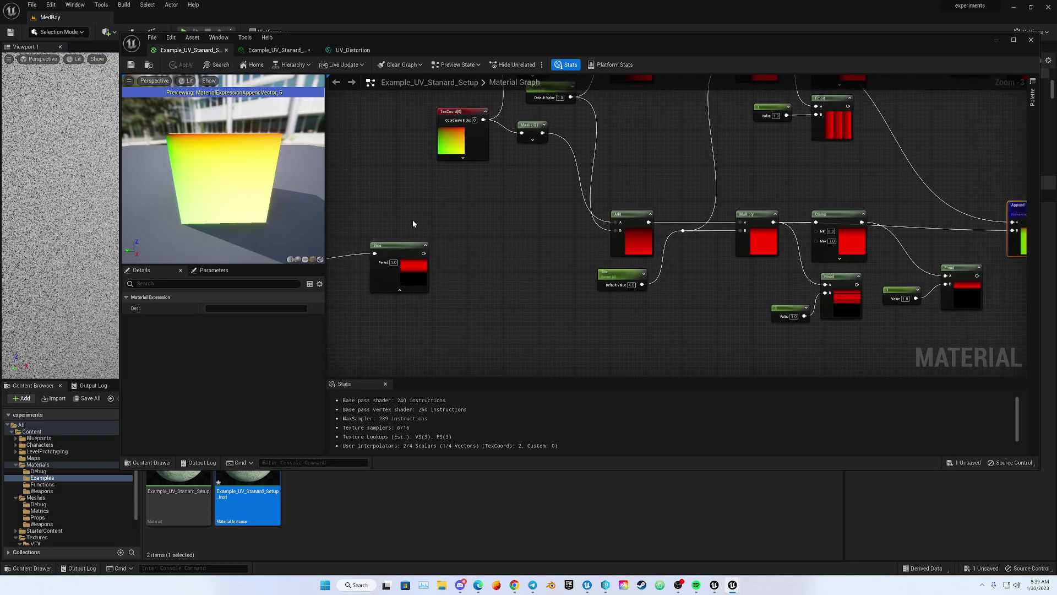
pyautogui.moveTo(469, 242); pyautogui.dragTo(512, 254, button='right')
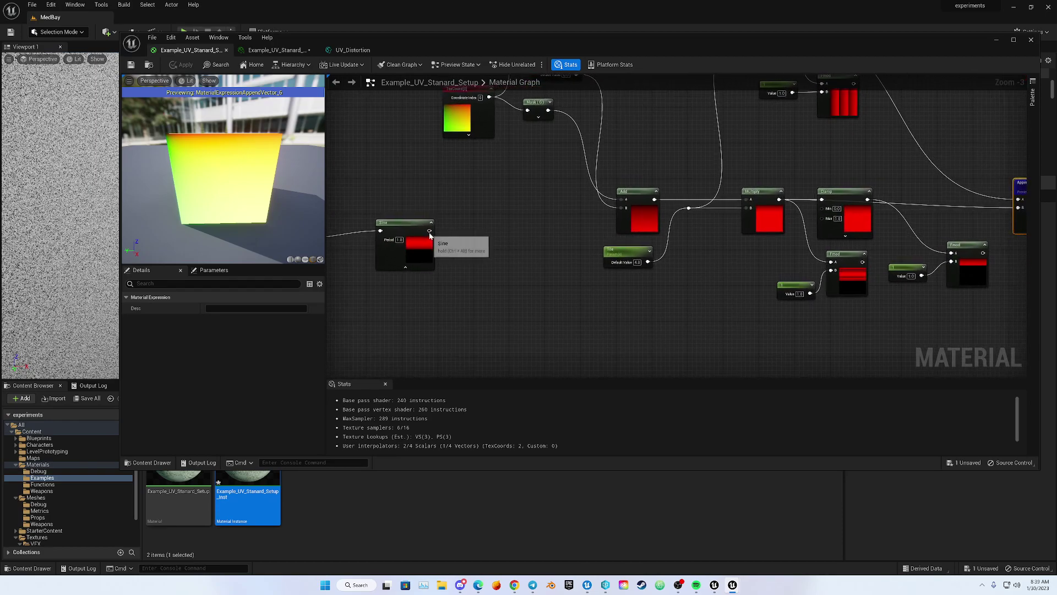
pyautogui.moveTo(429, 231); pyautogui.dragTo(626, 200)
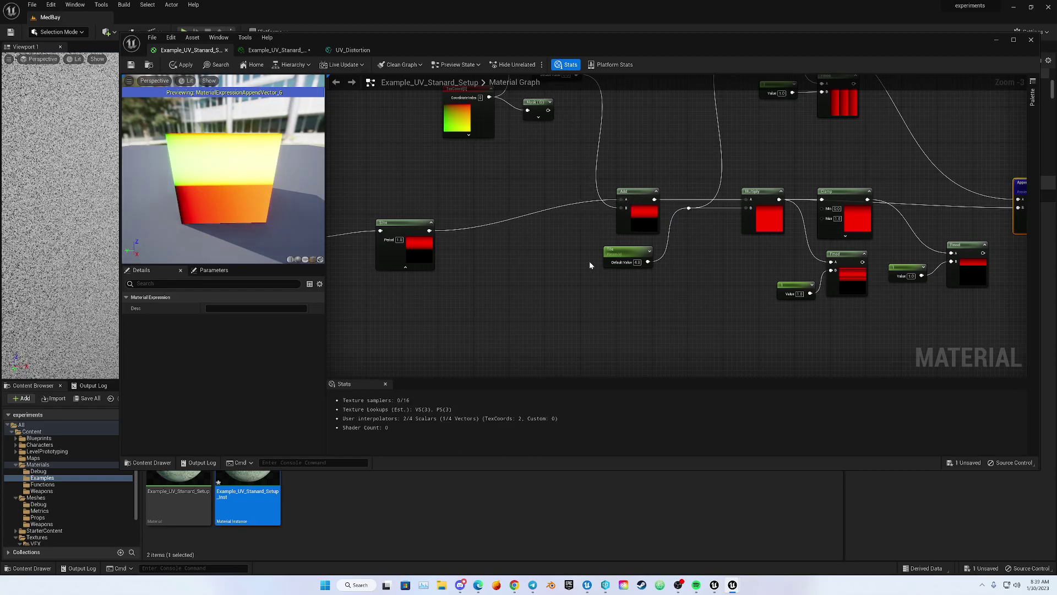
# - Set the material instance's Tile to 1 and its offset to 0
pyautogui.click(280, 51)
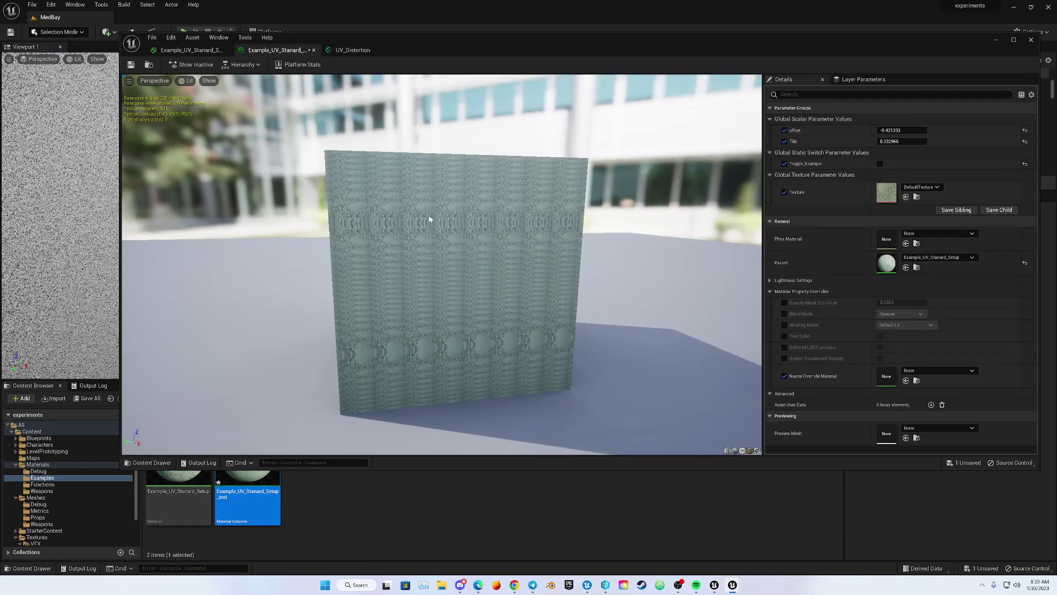
pyautogui.click(911, 145)
pyautogui.write('1')
pyautogui.press('Return')
pyautogui.click(911, 132)
pyautogui.write('0')
pyautogui.press('Return')
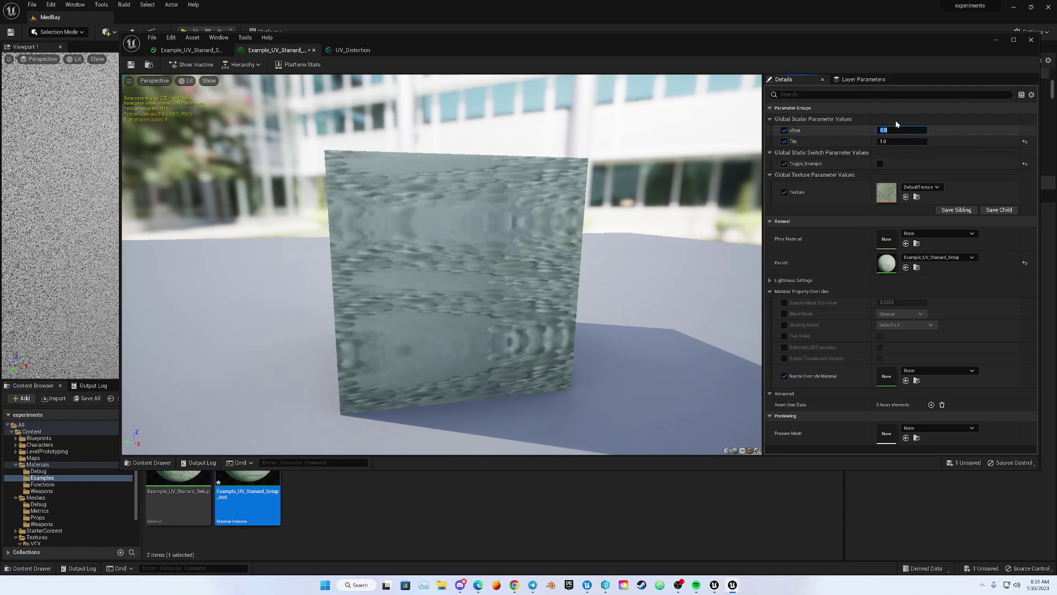
# - Set the material instance's Tile to 3, and examine the sine-distorted texture on the preview mesh
pyautogui.click(890, 141)
pyautogui.write('3')
pyautogui.press('Return')
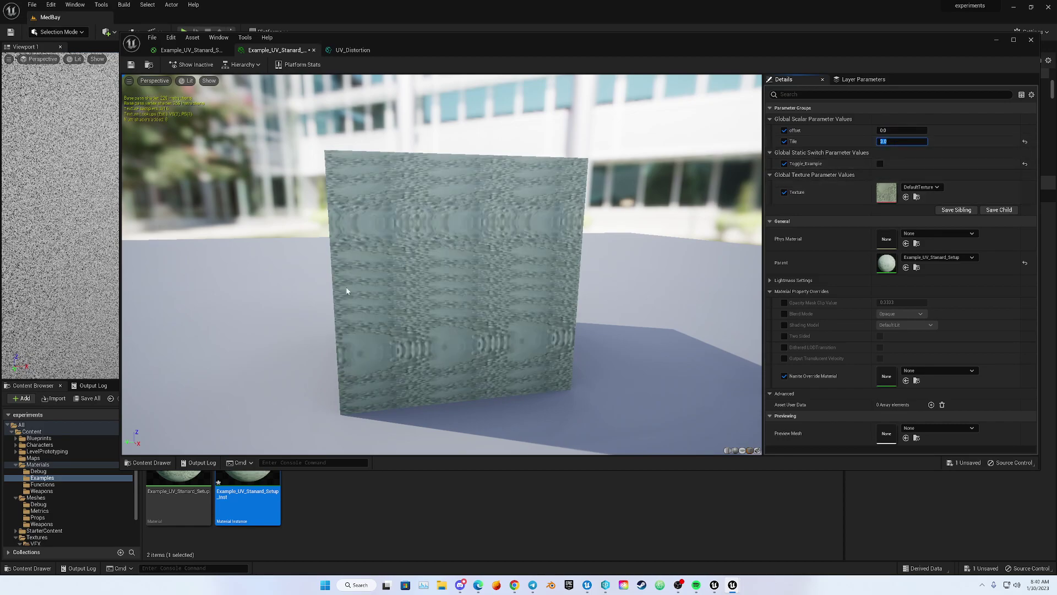
pyautogui.moveTo(336, 225)
pyautogui.mouseDown()
pyautogui.moveTo(385, 226)
pyautogui.moveTo(330, 226)
pyautogui.mouseUp()
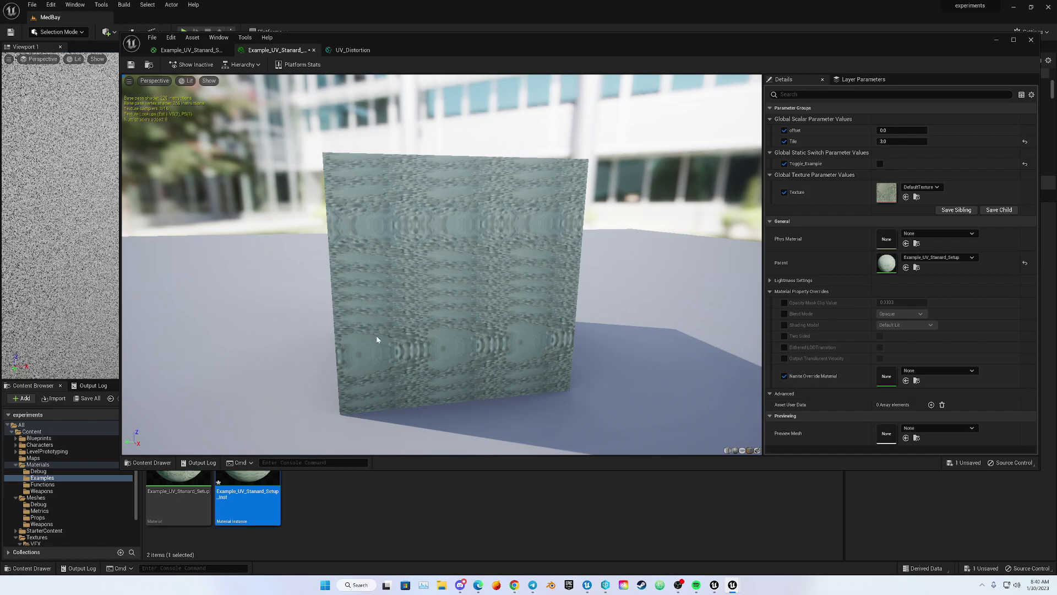
# - Preview the Fmod node fed by the lower Multiply in the material graph, and examine its bands on the preview mesh
pyautogui.click(193, 51)
pyautogui.moveTo(566, 265); pyautogui.dragTo(415, 265, button='right')
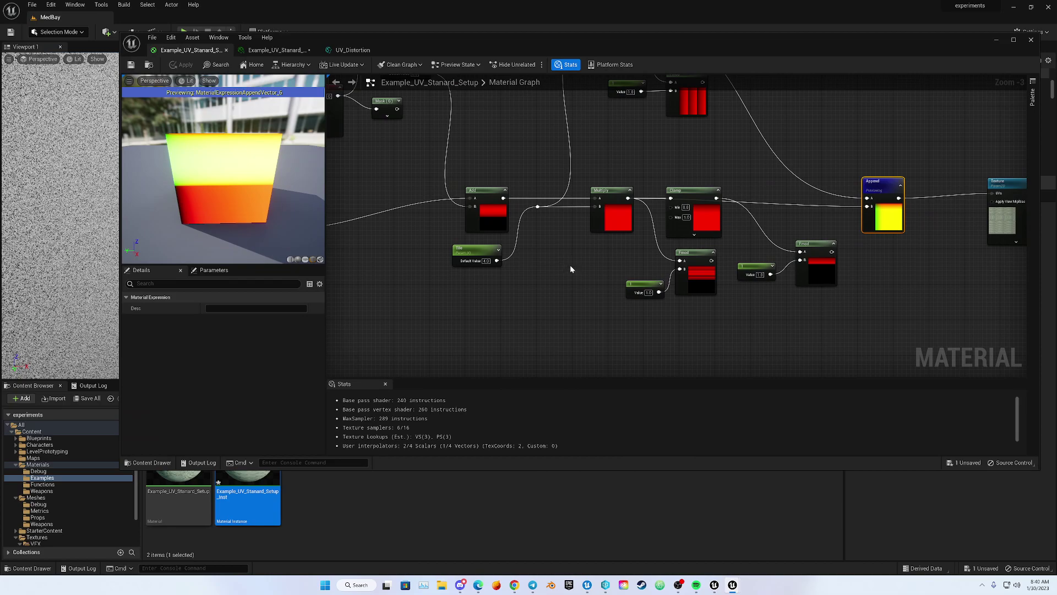
pyautogui.rightClick(688, 258)
pyautogui.click(715, 274)
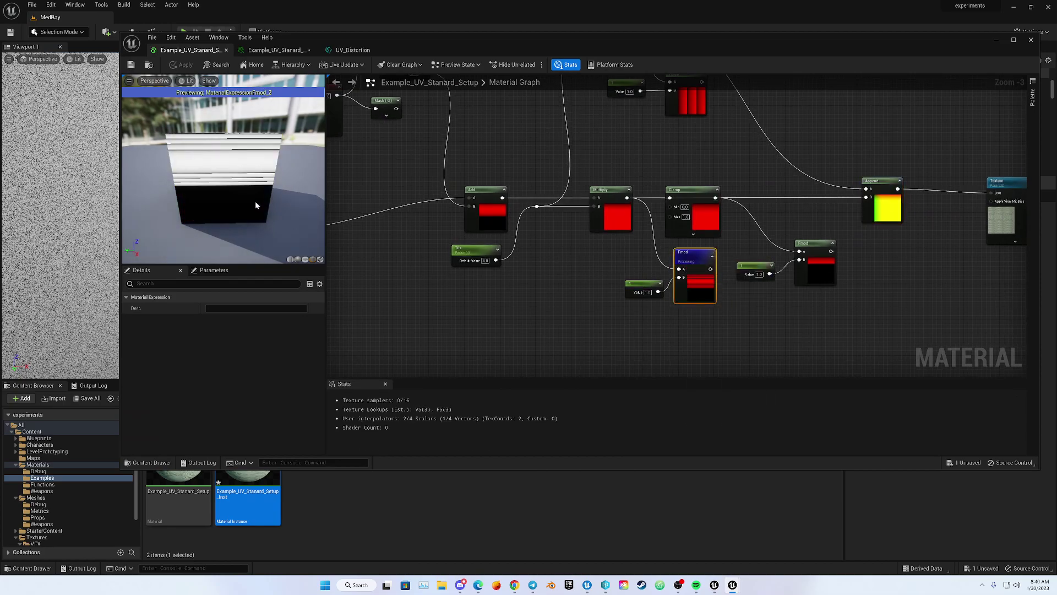
pyautogui.scroll(3, 245, 191)
pyautogui.moveTo(209, 133); pyautogui.dragTo(209, 133)
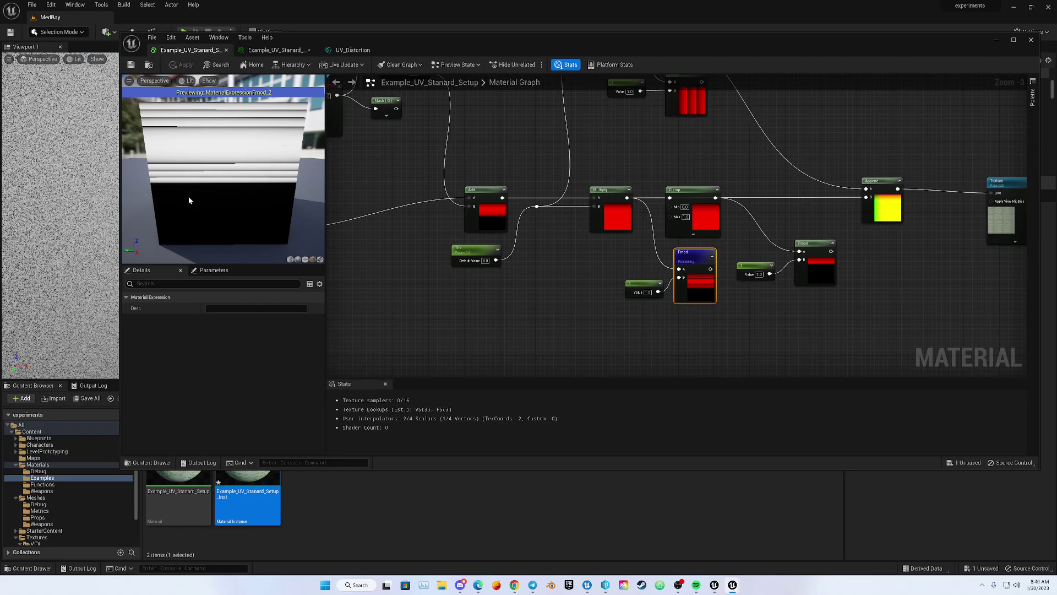
pyautogui.moveTo(251, 186); pyautogui.dragTo(271, 185)
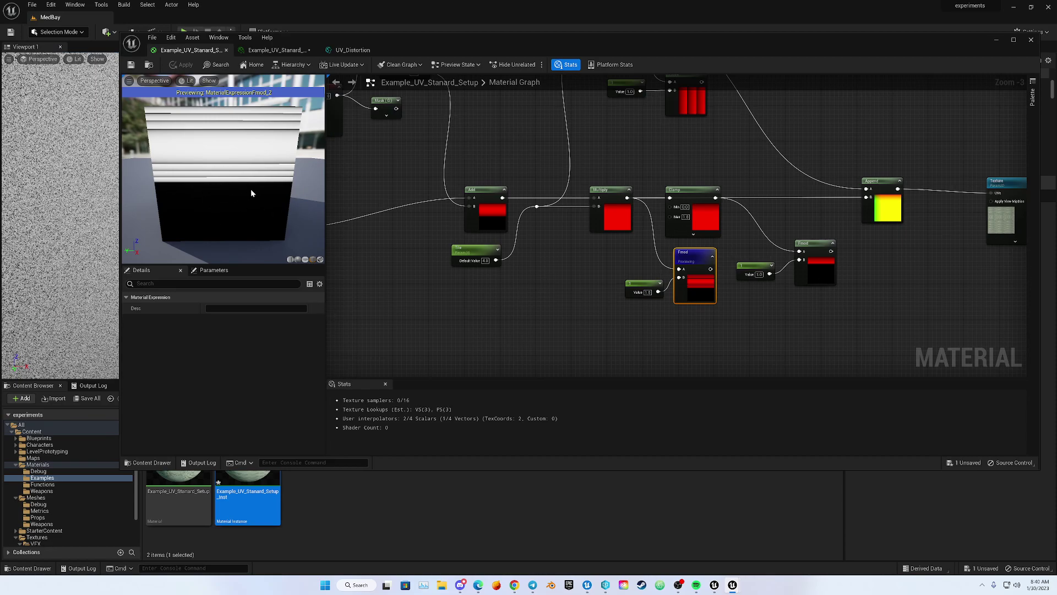
# - Examine the distorted texture on the material instance's preview mesh, and enable the Toggle_Example static switch
pyautogui.click(301, 51)
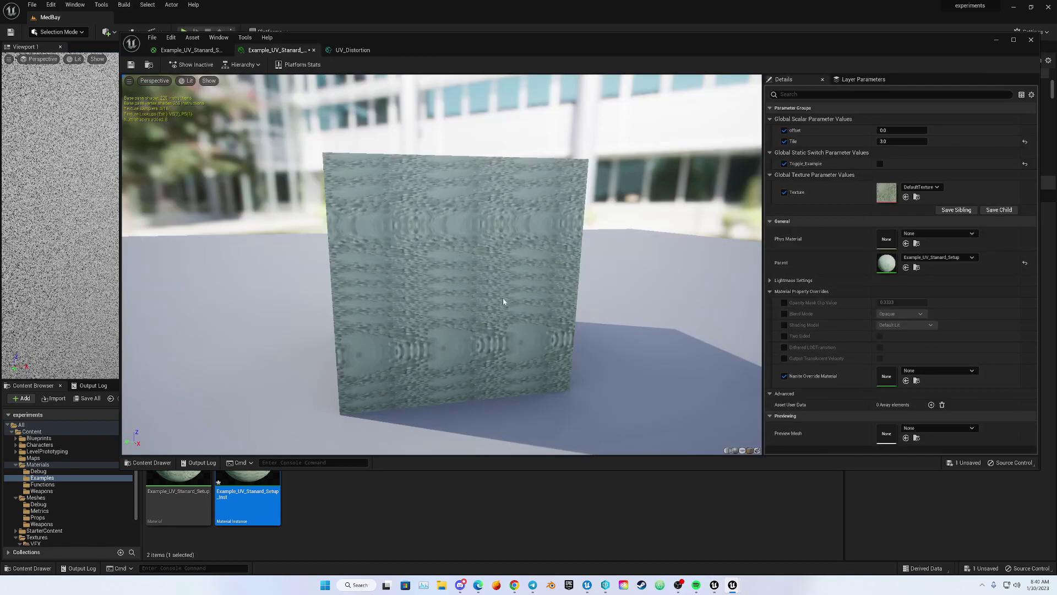
pyautogui.moveTo(499, 294)
pyautogui.mouseDown()
pyautogui.moveTo(485, 294)
pyautogui.moveTo(498, 292)
pyautogui.mouseUp()
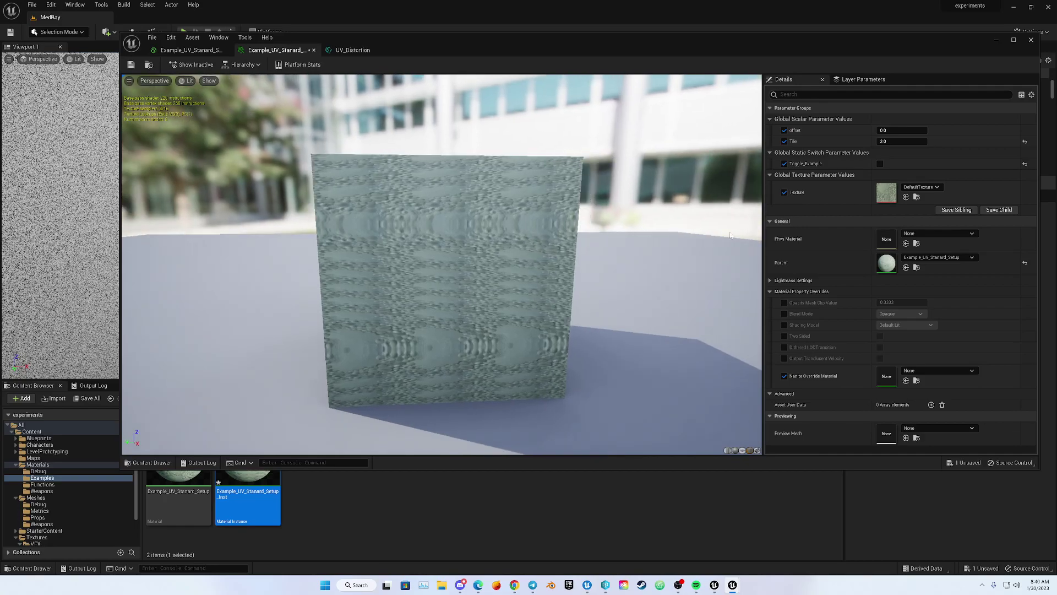
pyautogui.click(880, 163)
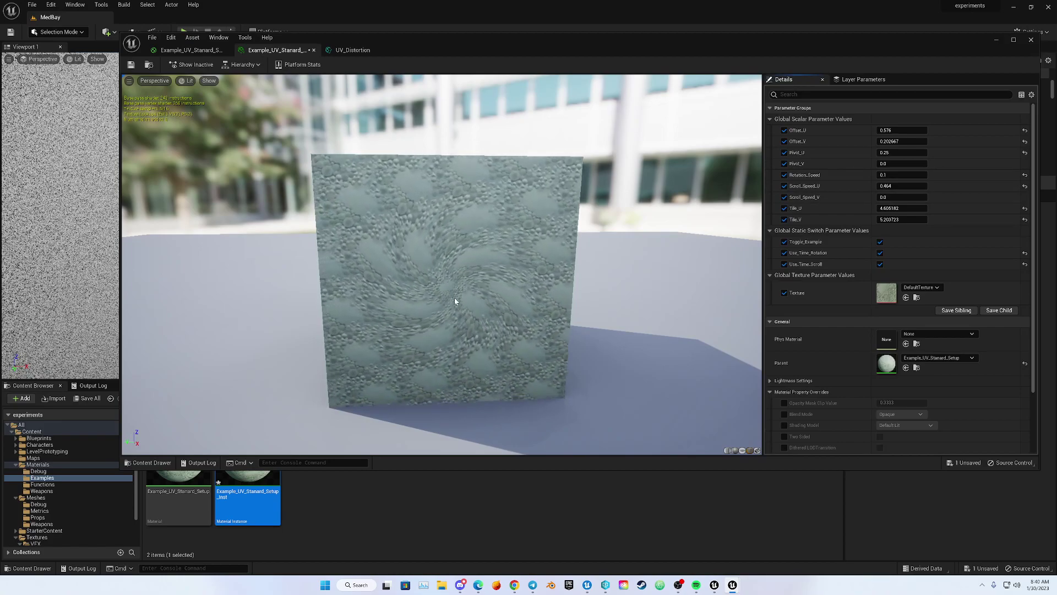
# - Examine the UV_Distortion function's node network, and compare it with the swirling texture in the material instance
pyautogui.click(354, 50)
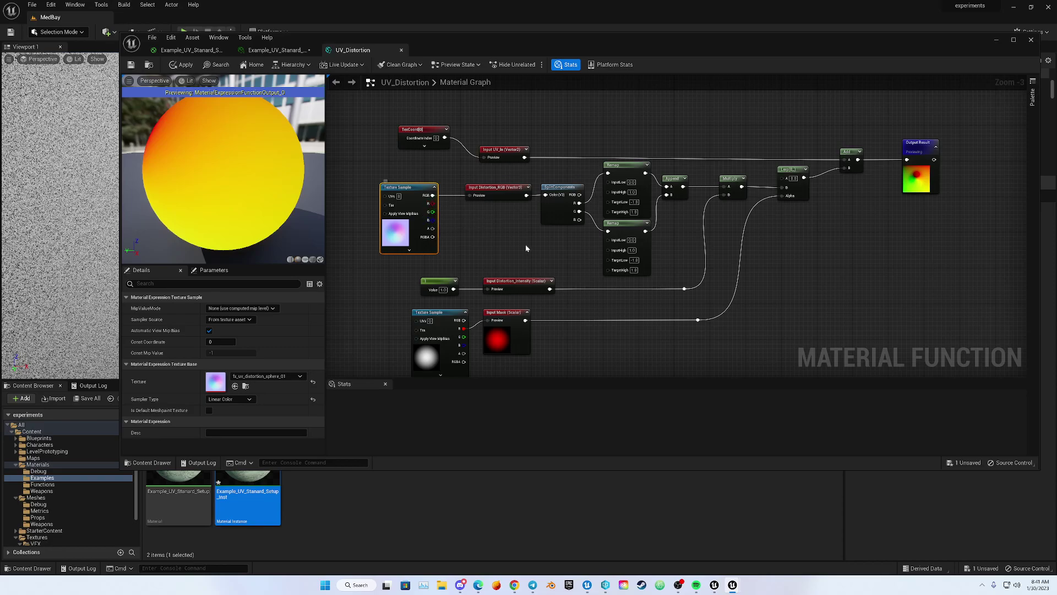
pyautogui.moveTo(522, 246); pyautogui.dragTo(465, 245, button='right')
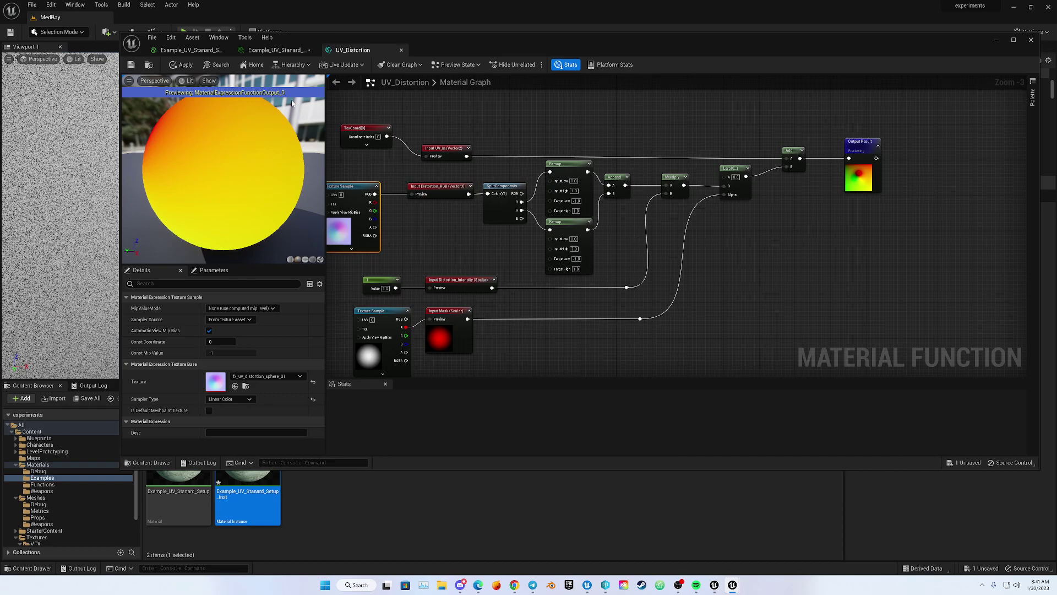
pyautogui.click(296, 51)
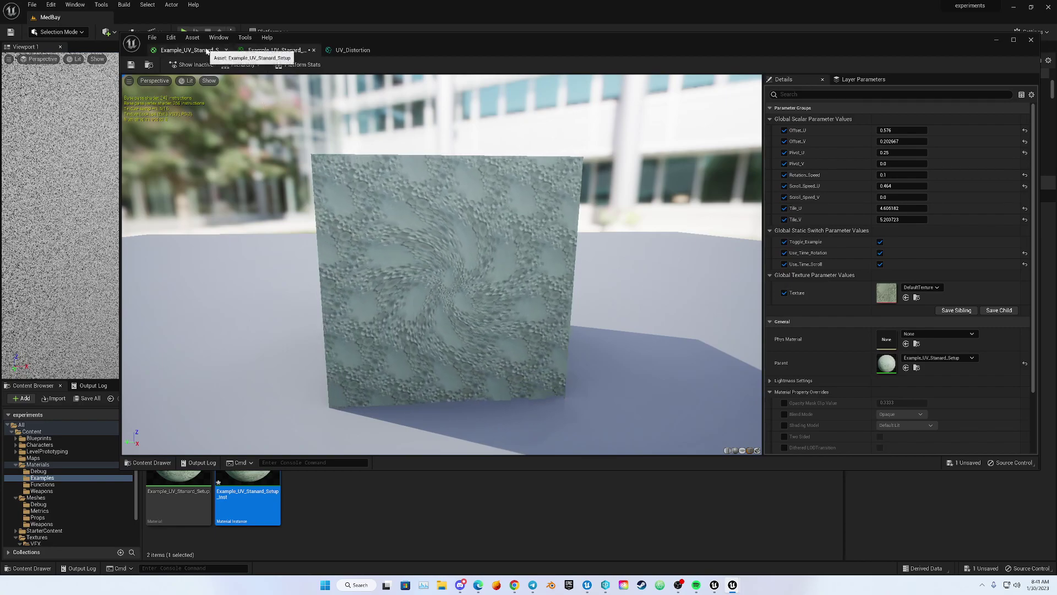
# - Review the TexCoord, mask, Sine and offset nodes of the setup material against the animated texture in the material instance
pyautogui.click(190, 50)
pyautogui.moveTo(371, 248); pyautogui.dragTo(484, 267, button='right')
pyautogui.scroll(-1, 543, 253)
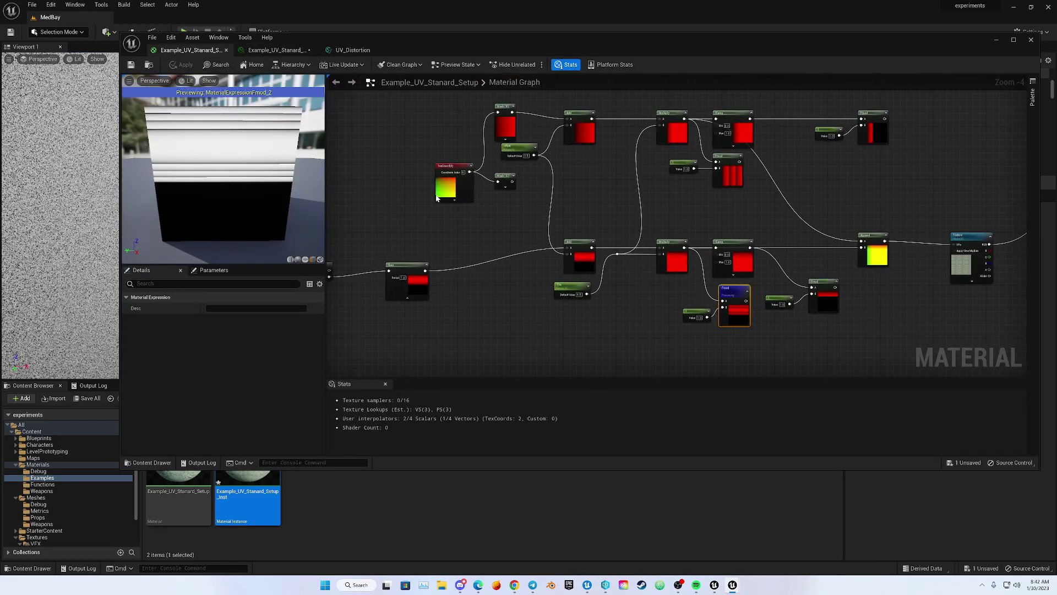
pyautogui.scroll(2, 471, 202)
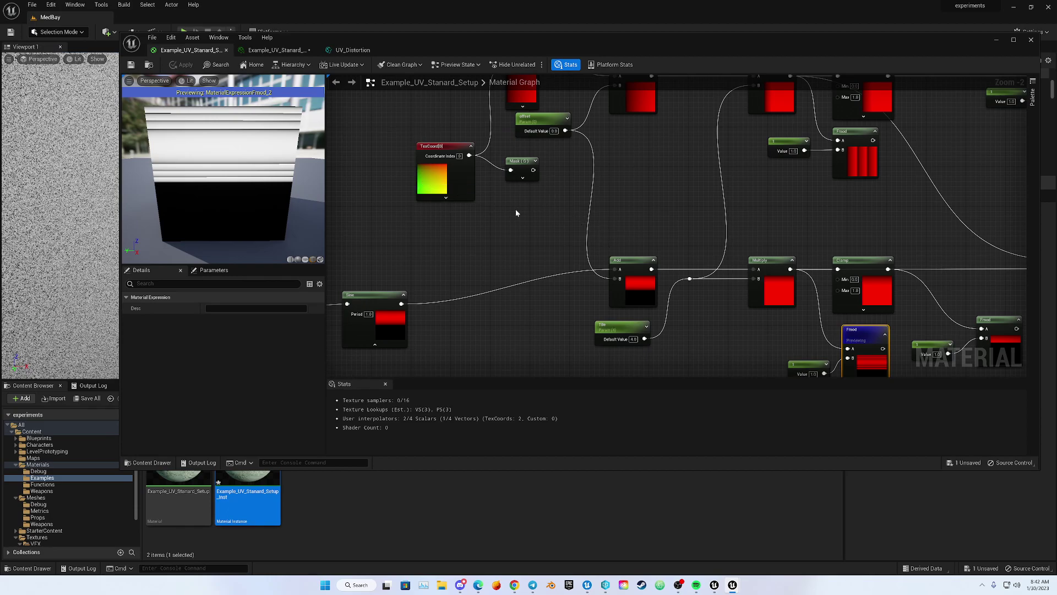
pyautogui.moveTo(515, 210); pyautogui.dragTo(503, 217, button='right')
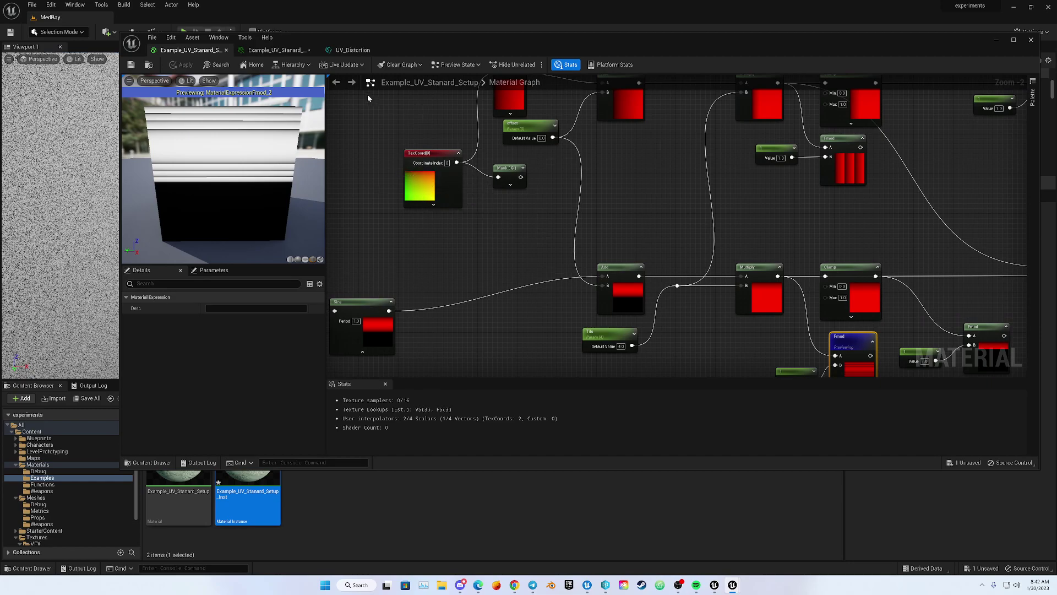
pyautogui.click(276, 50)
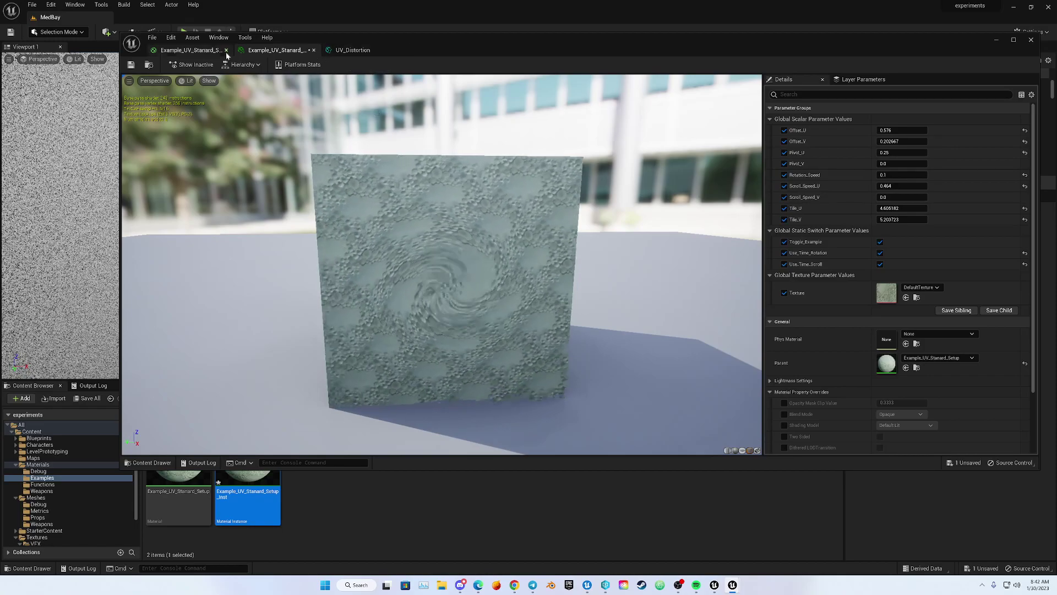
pyautogui.click(190, 49)
pyautogui.moveTo(503, 198); pyautogui.dragTo(603, 227, button='right')
pyautogui.scroll(-2, 602, 227)
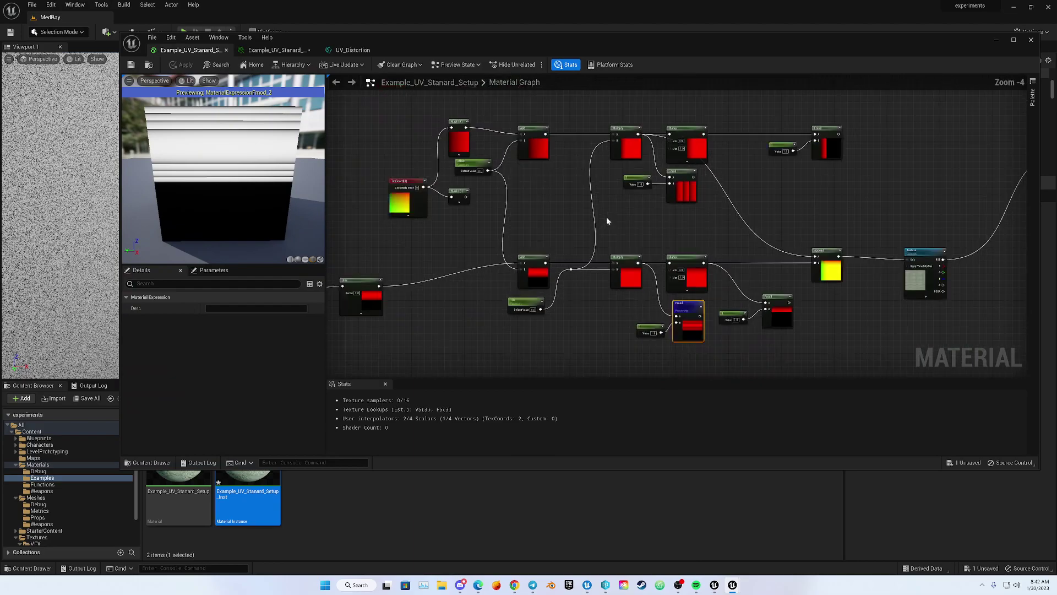